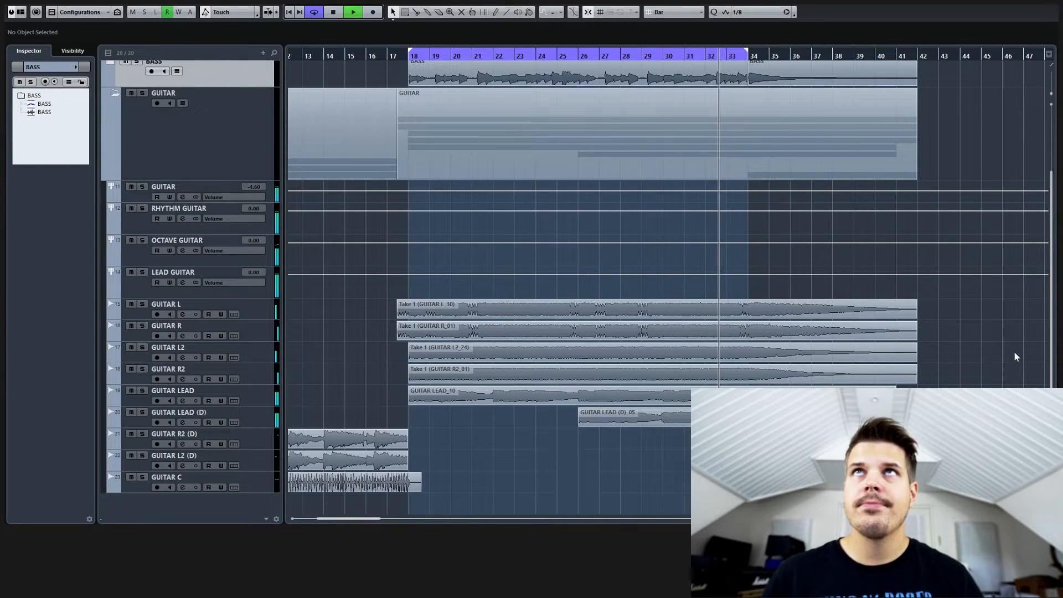
- Move the playhead to about bar 17, solo the RHYTHM GUITAR track and audition it
key("space")
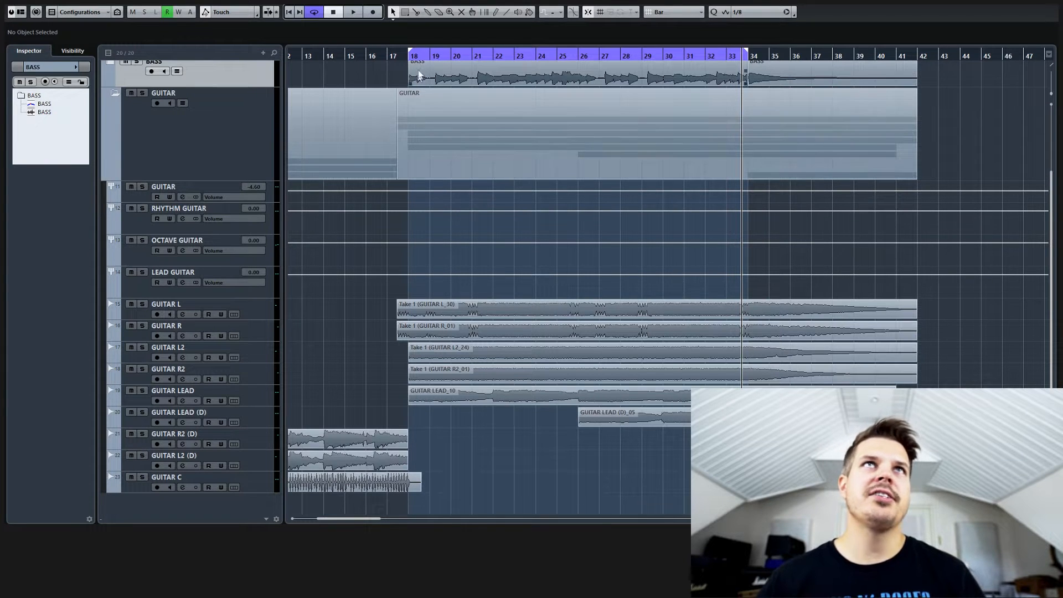
left_click(387, 77)
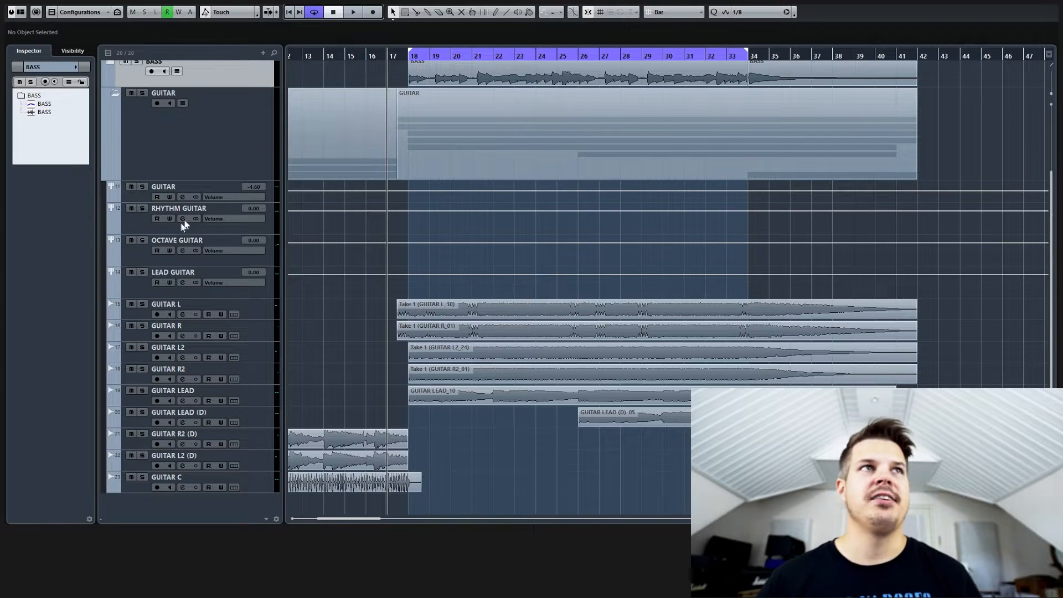
left_click(144, 208)
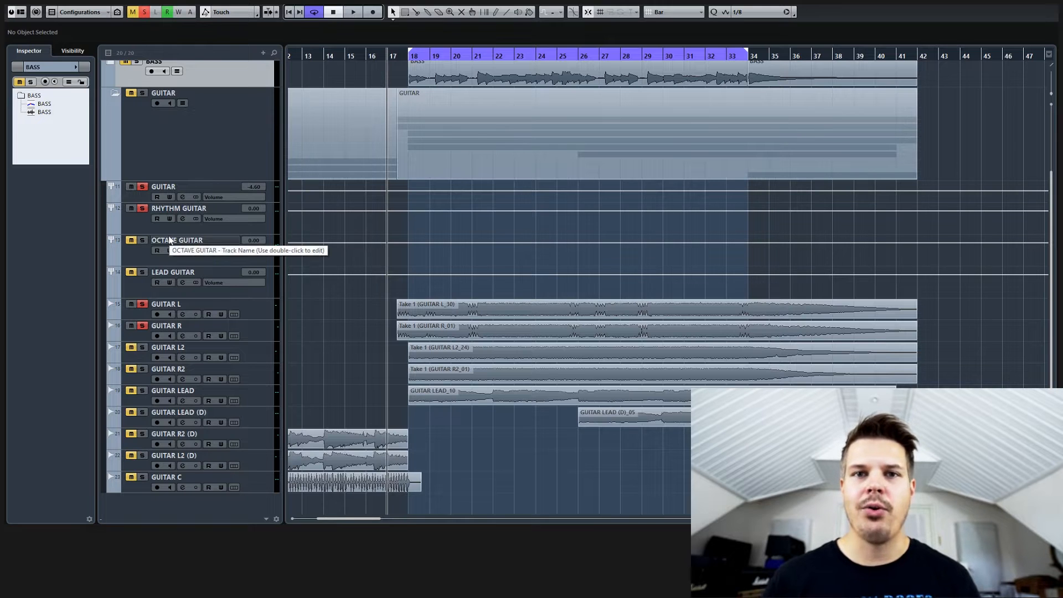
key("space")
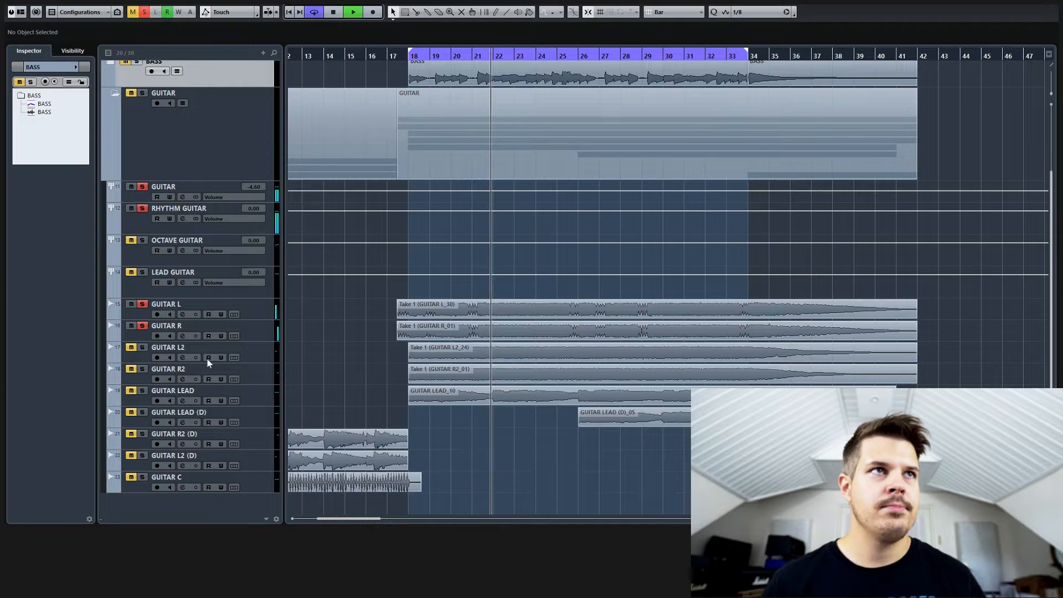
key("space")
- Switch the solo from RHYTHM GUITAR to OCTAVE GUITAR and audition the octave parts
left_click(143, 208)
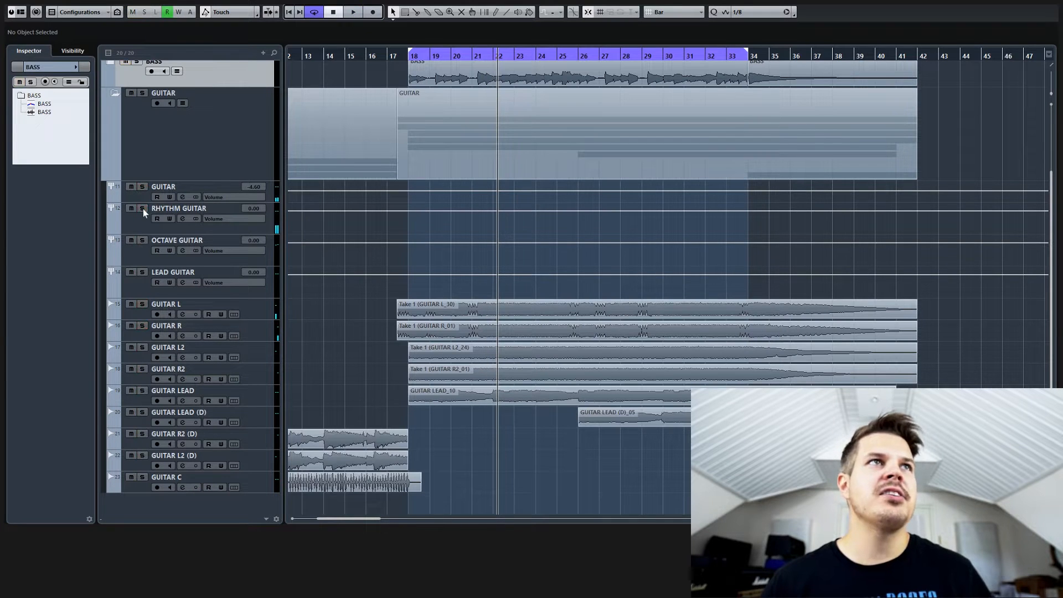
left_click(142, 240)
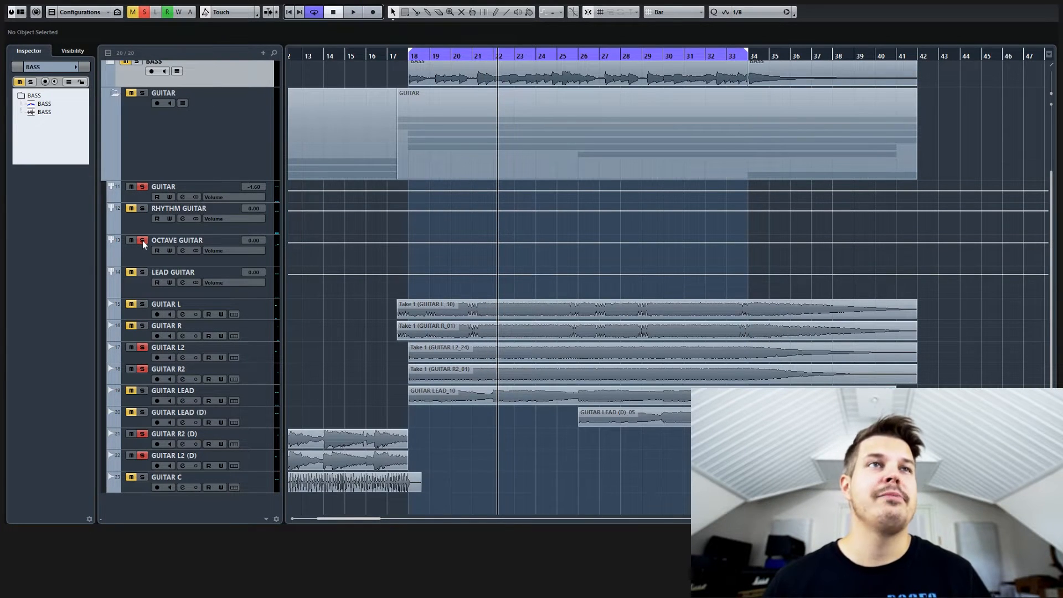
key("space")
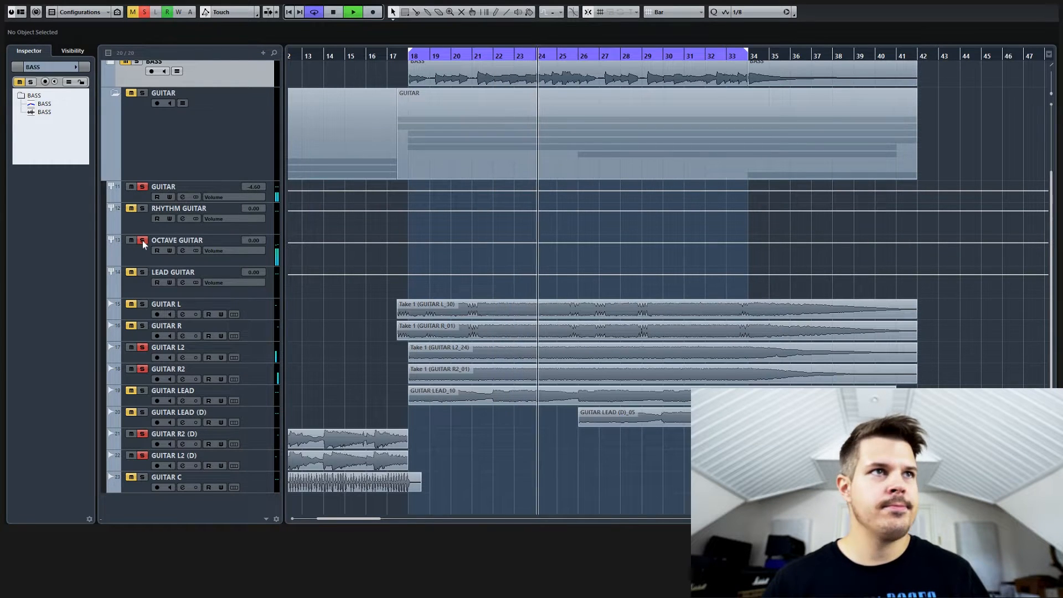
key("space")
- Switch the solo from OCTAVE GUITAR to LEAD GUITAR and audition the lead parts
left_click(144, 272)
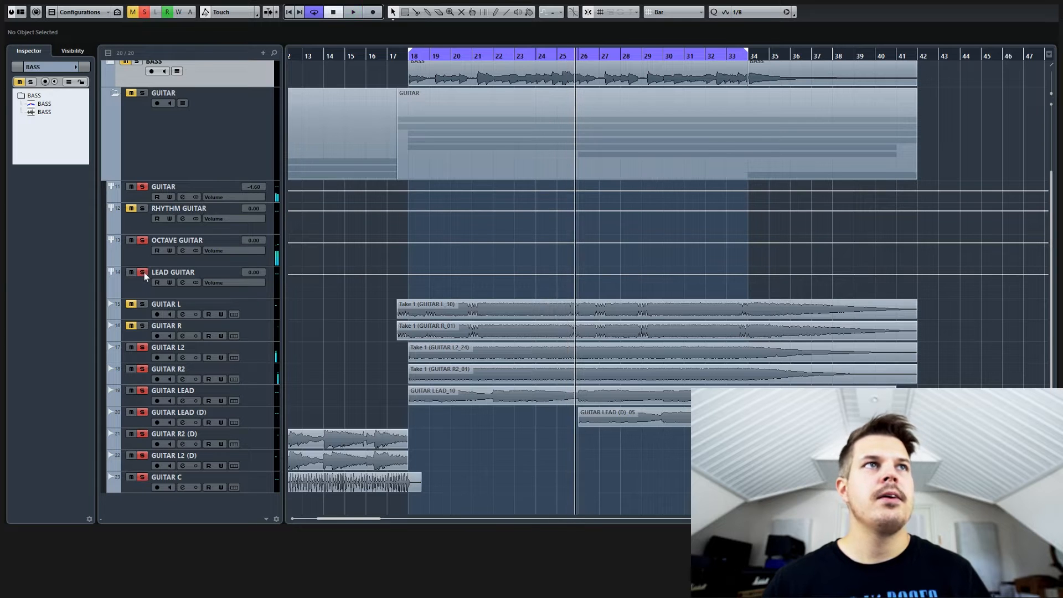
left_click(141, 241)
key("space")
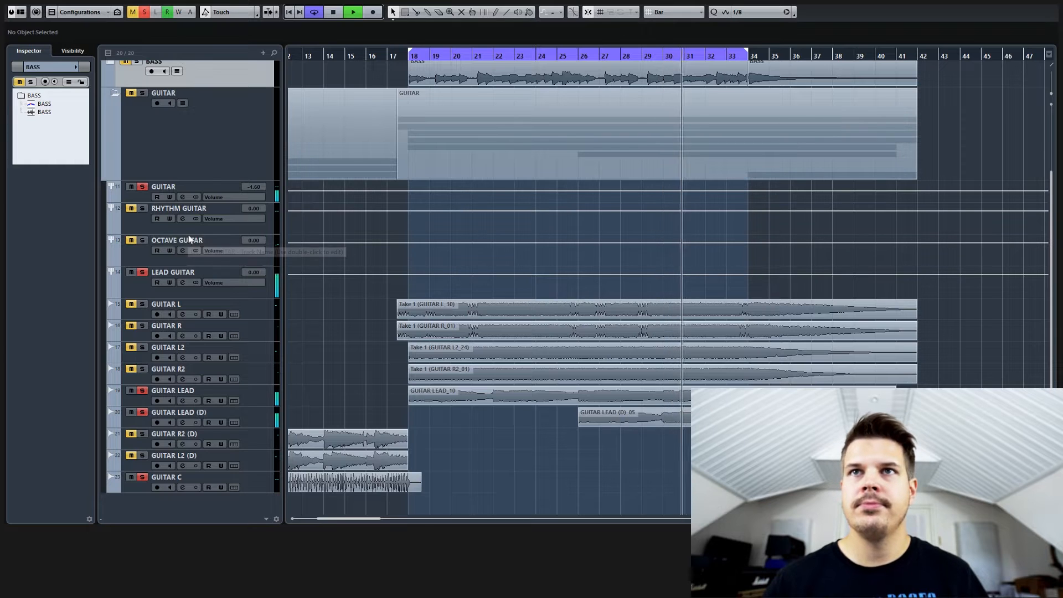
key("space")
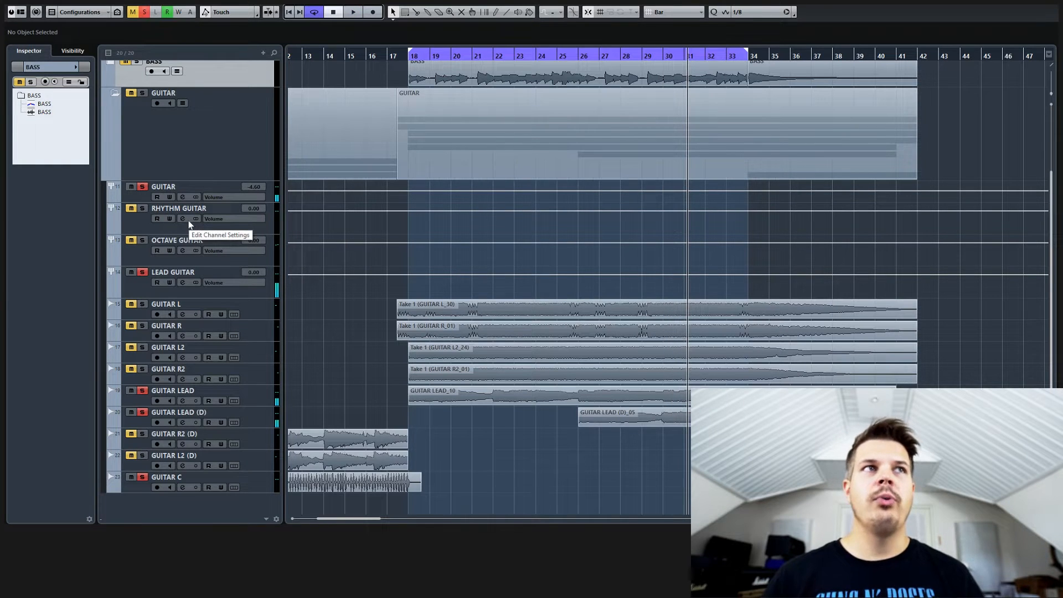
- Toggle the solo of the GUITAR group track and start playback from just before bar 18
left_click(143, 187)
left_click(404, 55)
key("space")
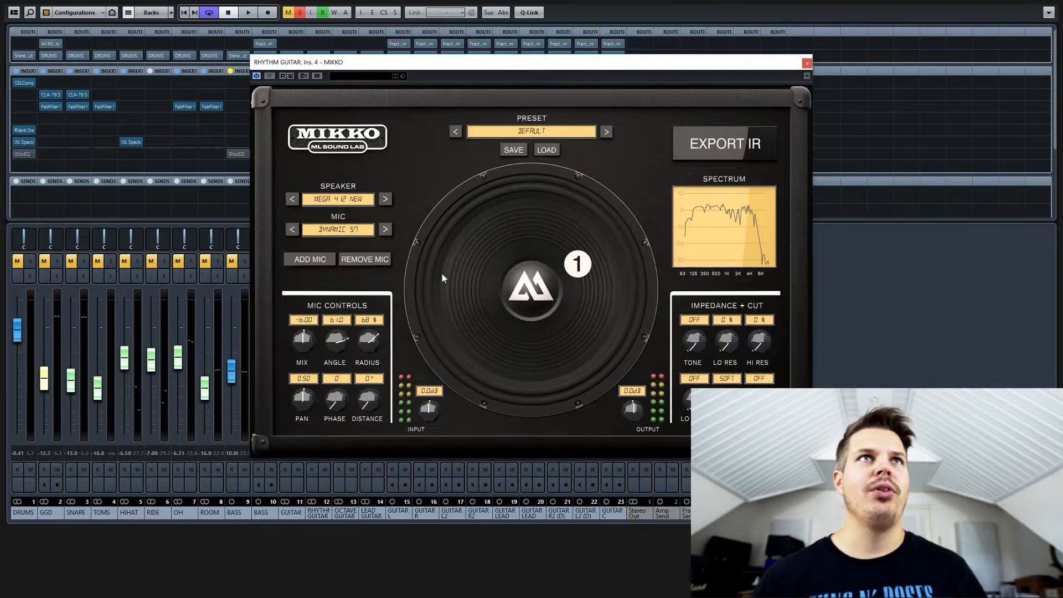
- In the RHYTHM GUITAR's MIKKO, choose the MEGA 4 12 OLD speaker for mic 1, with angle -93.5 and radius 51%
left_click(350, 204)
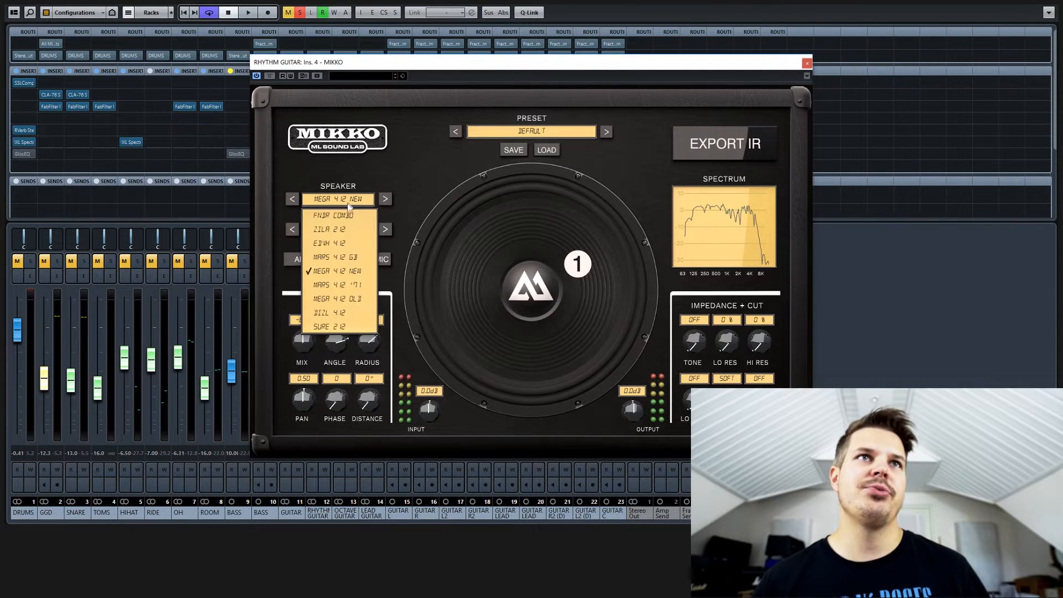
left_click(343, 300)
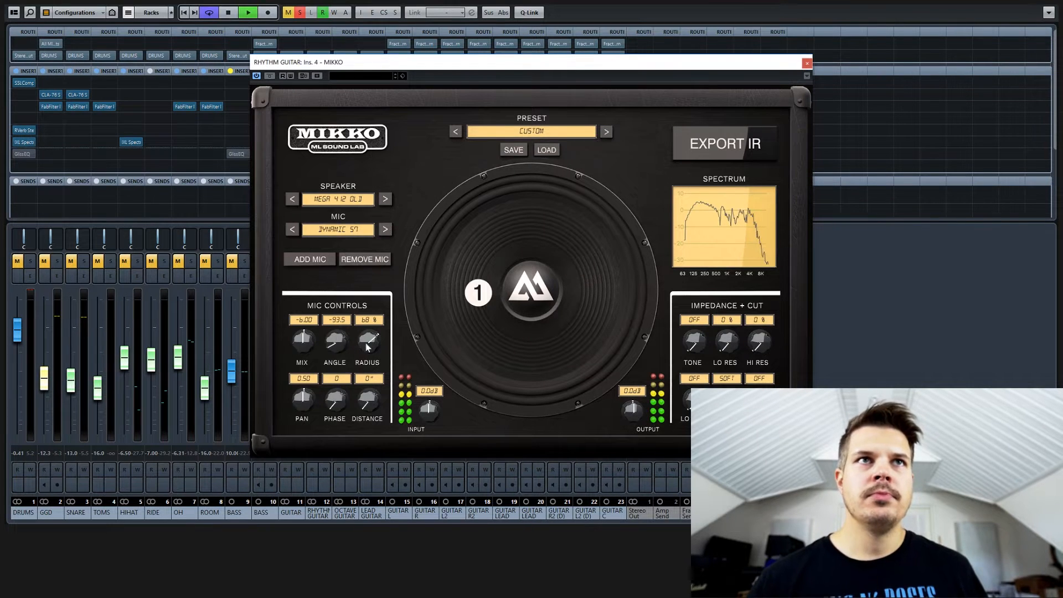
left_click_drag(369, 344, 370, 343)
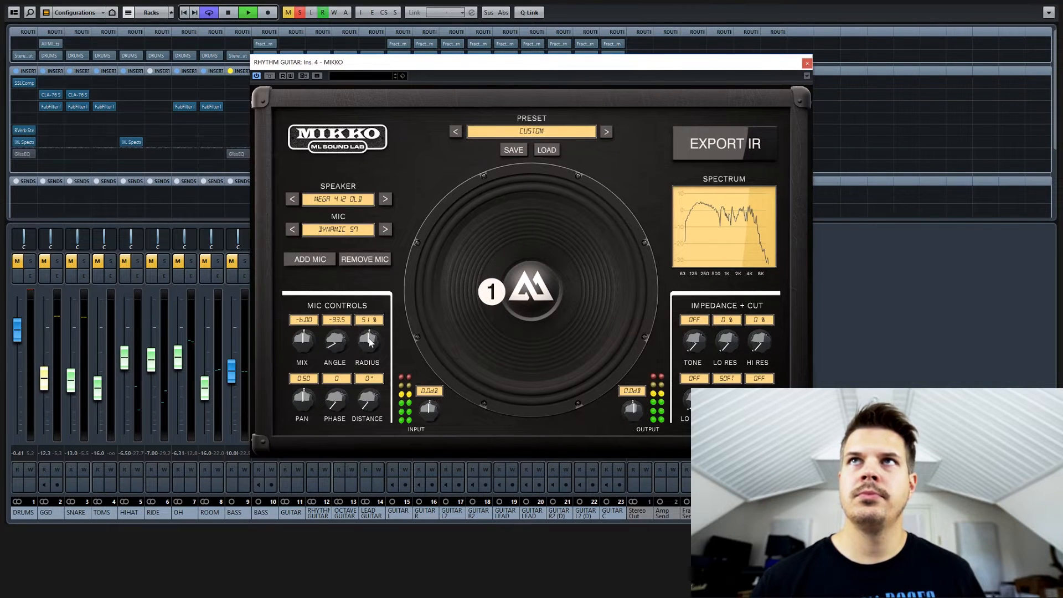
key("space")
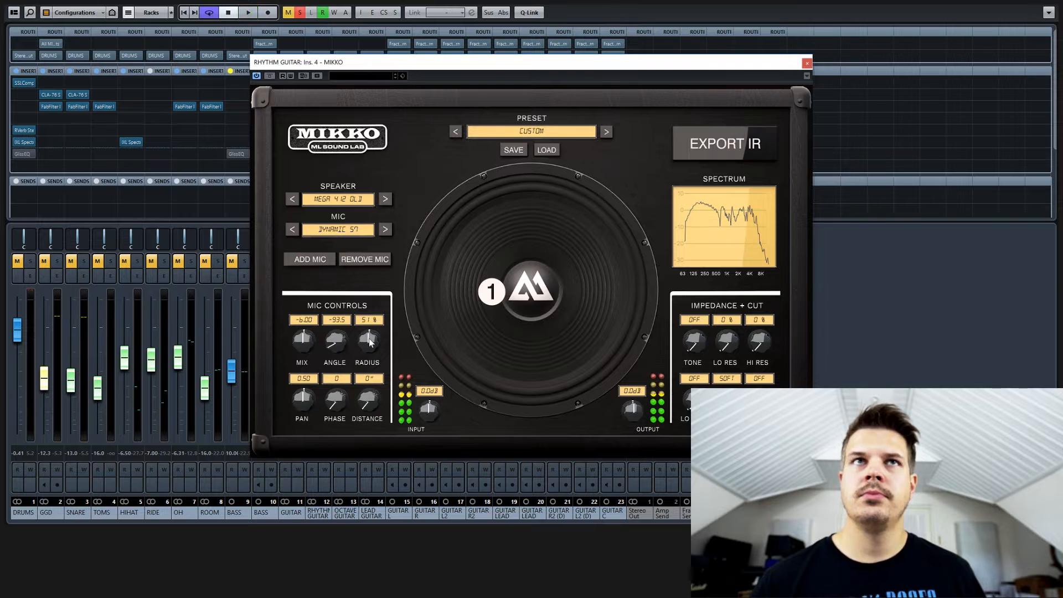
- Add mic 2 as a DYNAMIC 906 on the MEGA 4 12 OLD speaker, angle 102.5 and radius 42%, and mute mic 1
left_click(311, 259)
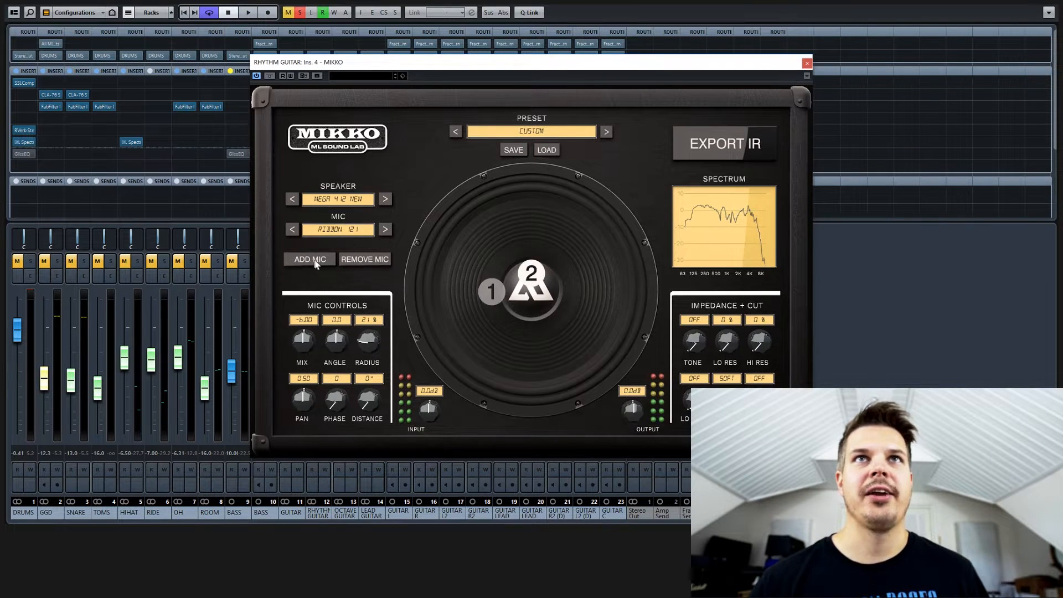
key("space")
left_click_drag(336, 341, 364, 341)
key("space")
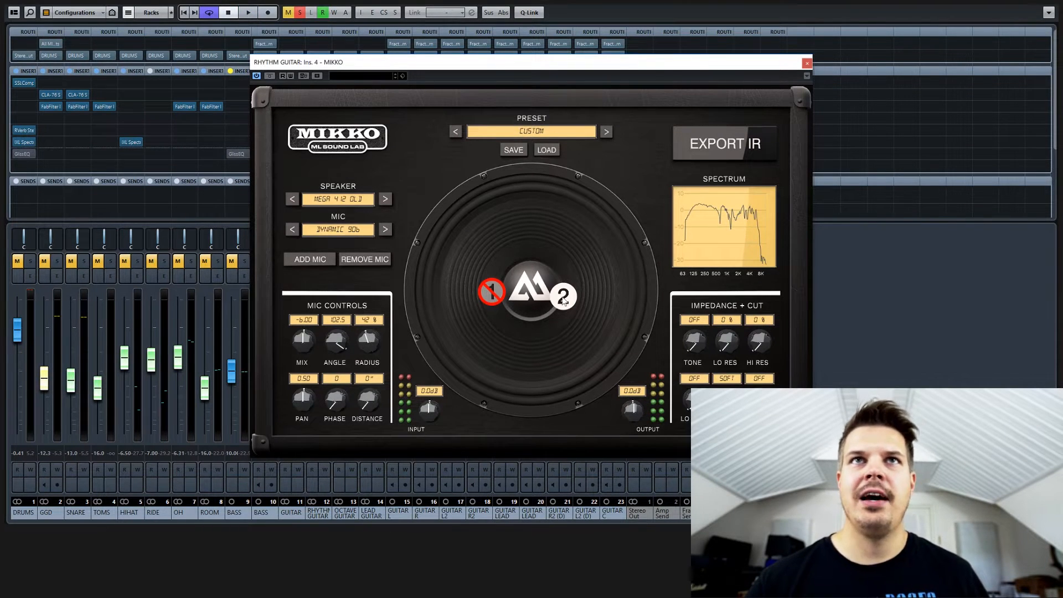
- Compare the two mics during playback by alternately soloing and muting mic 1
key("space")
left_click(493, 294)
left_click(493, 294)
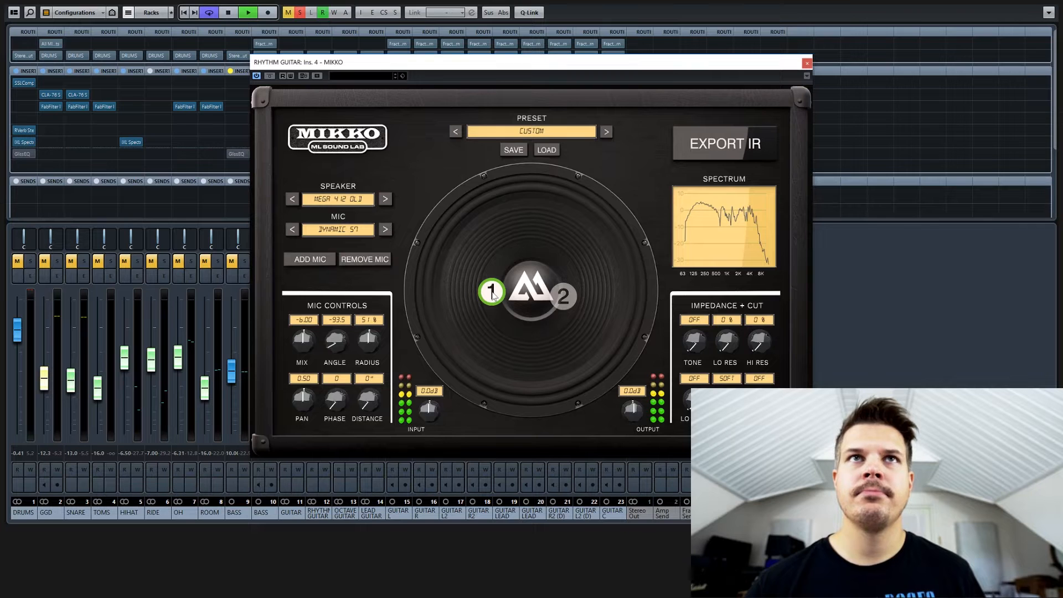
left_click(492, 293)
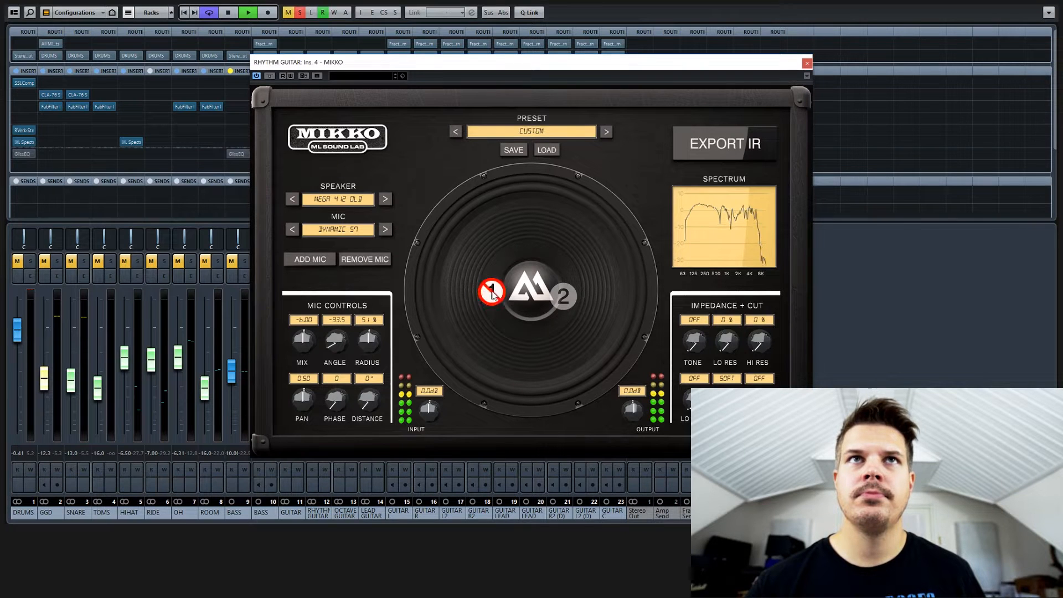
left_click(493, 294)
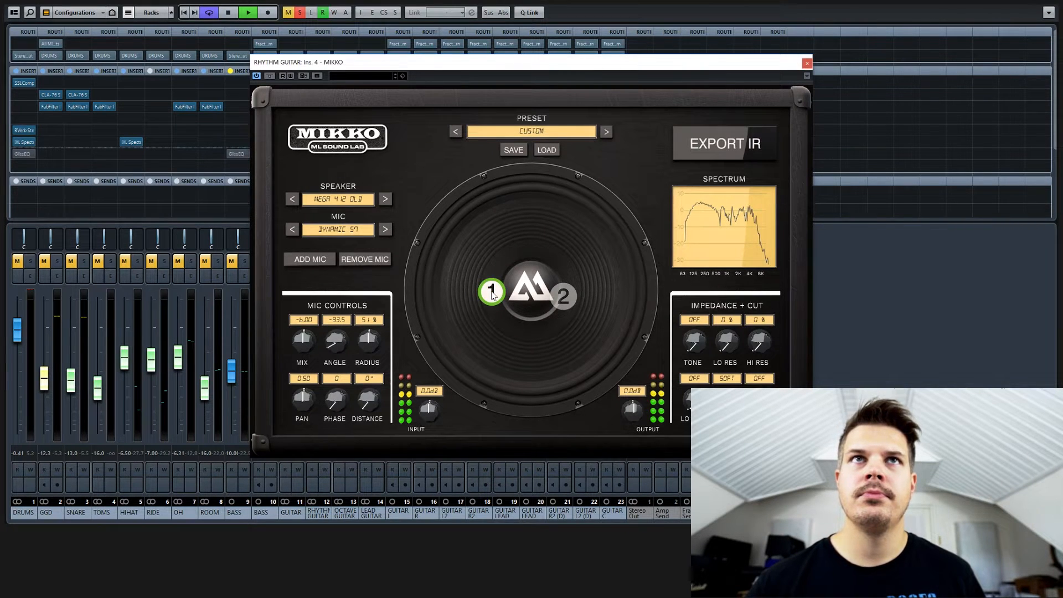
left_click(493, 294)
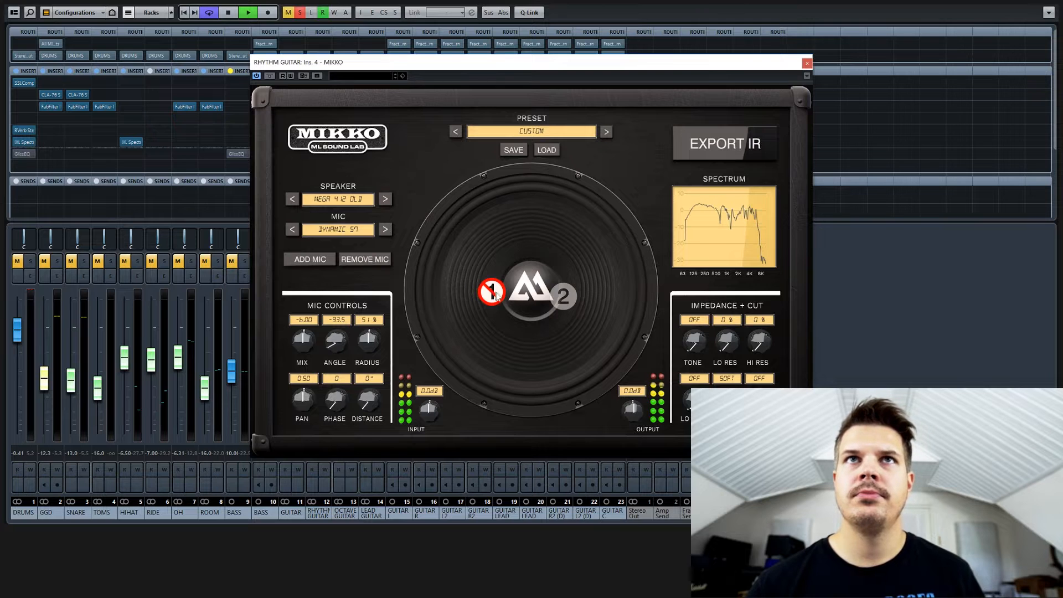
- Set mic 2's radius to 46% while listening to it alone
left_click(565, 295)
left_click_drag(367, 342, 367, 342)
key("space")
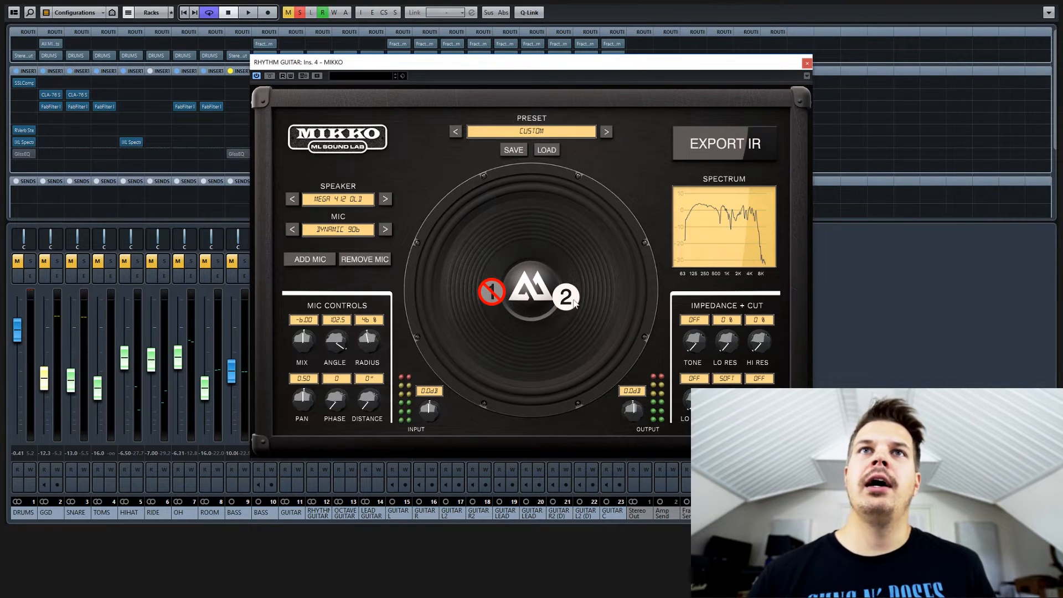
- Pan mic 2 to 1.00 and mic 1 to 0.00, and unmute mic 1
left_click_drag(305, 401, 309, 290)
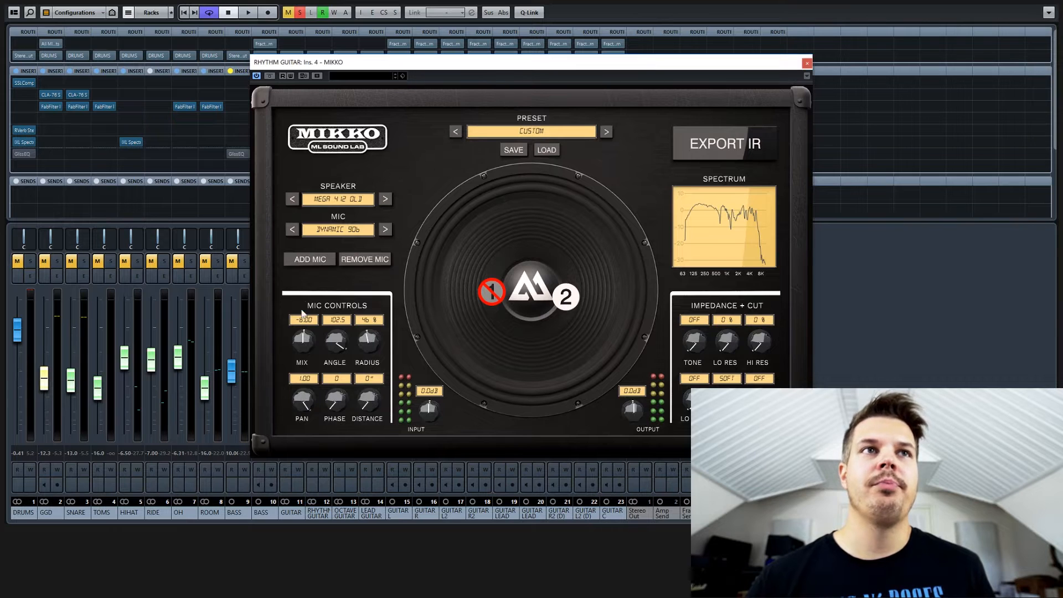
left_click(477, 289)
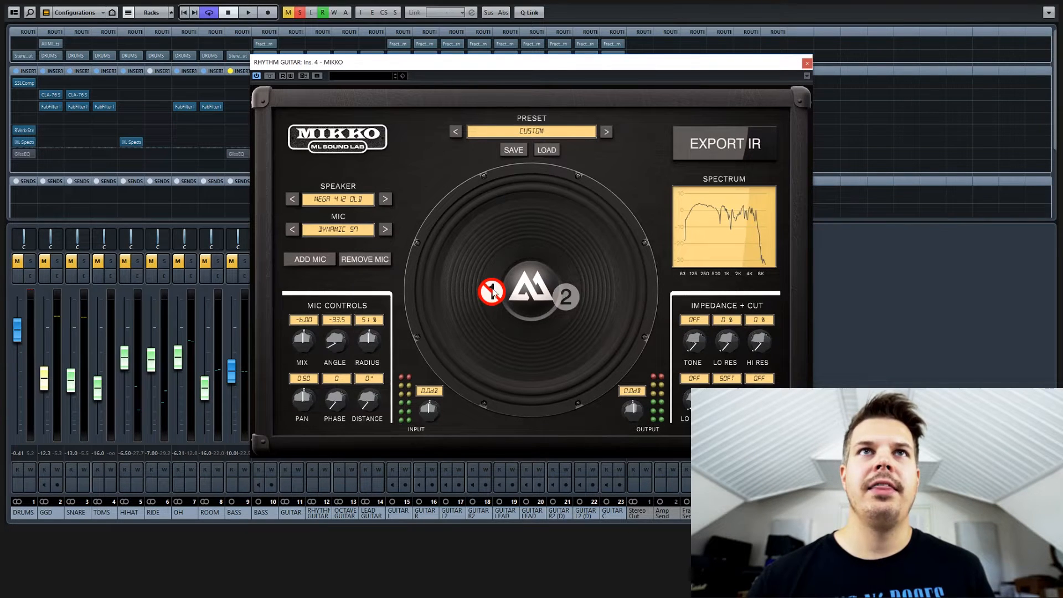
left_click_drag(301, 401, 296, 494)
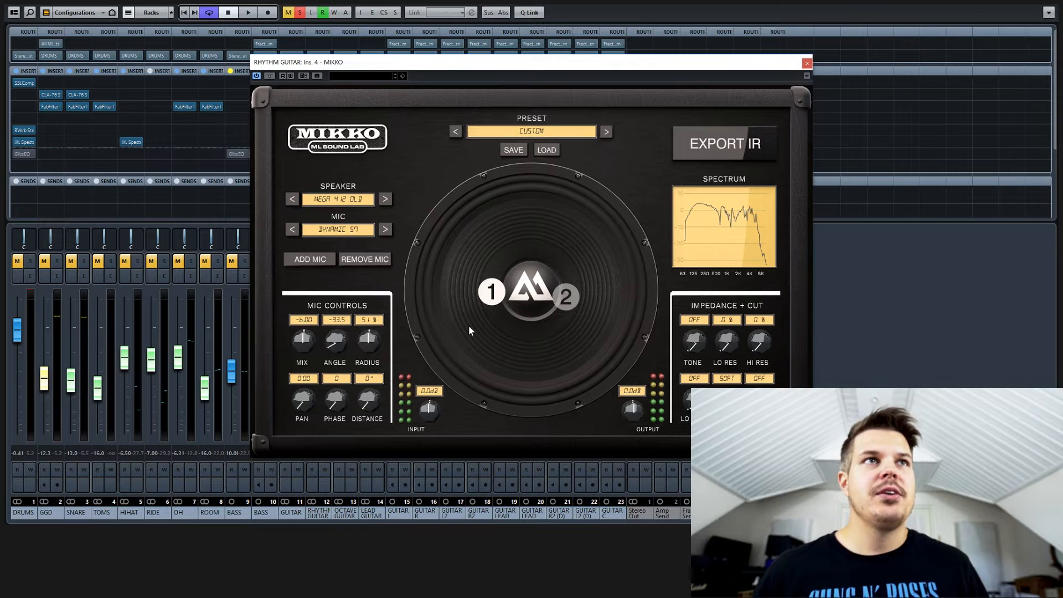
- Fine-tune the mic positions during playback, setting the radius to 32% for mic 2 and 47% for mic 1
key("space")
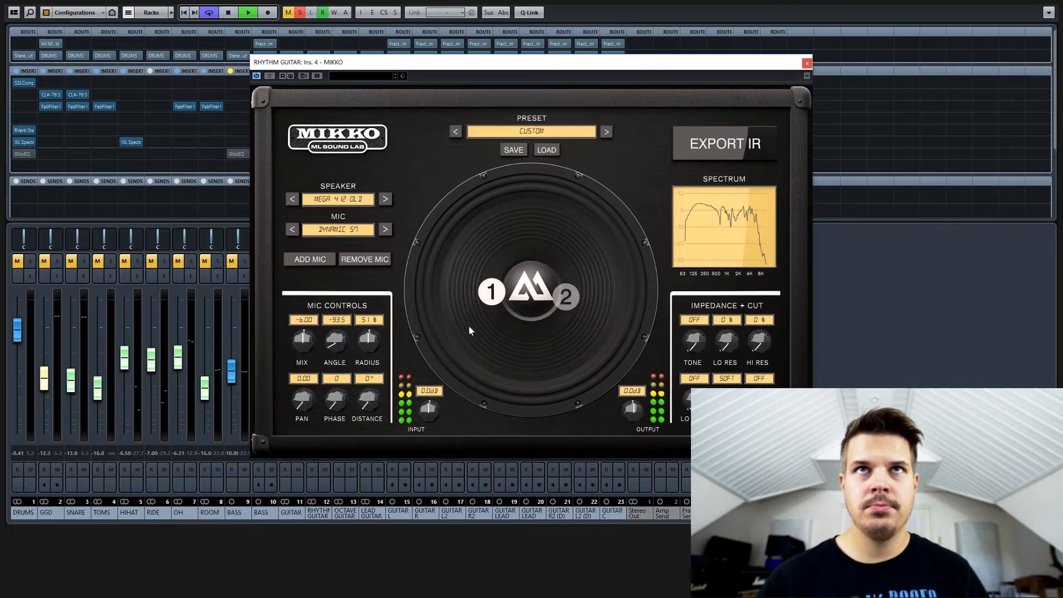
left_click(566, 297)
left_click_drag(375, 343, 366, 339)
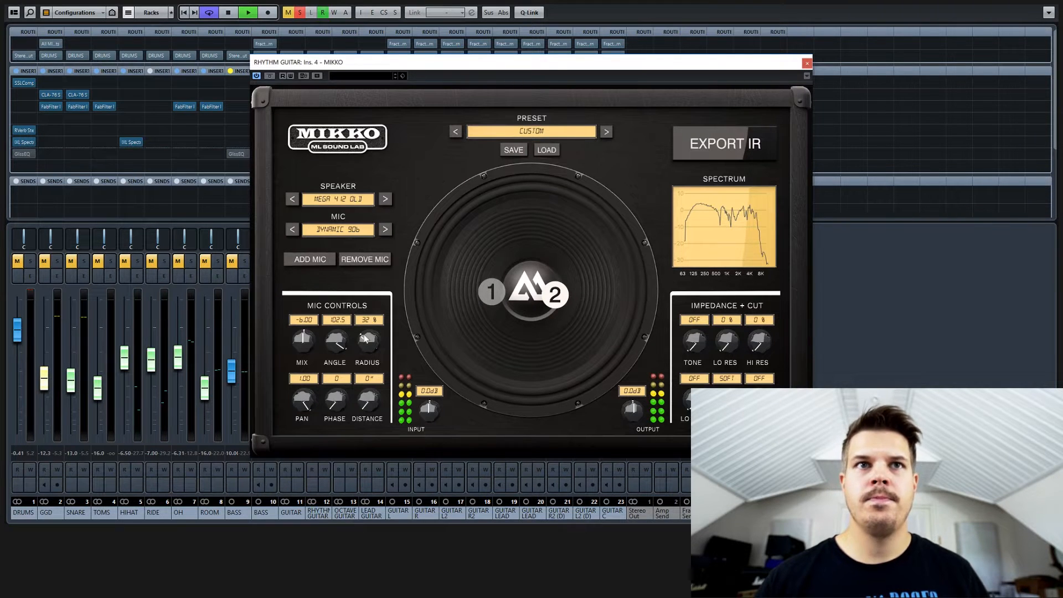
left_click_drag(366, 339, 366, 339)
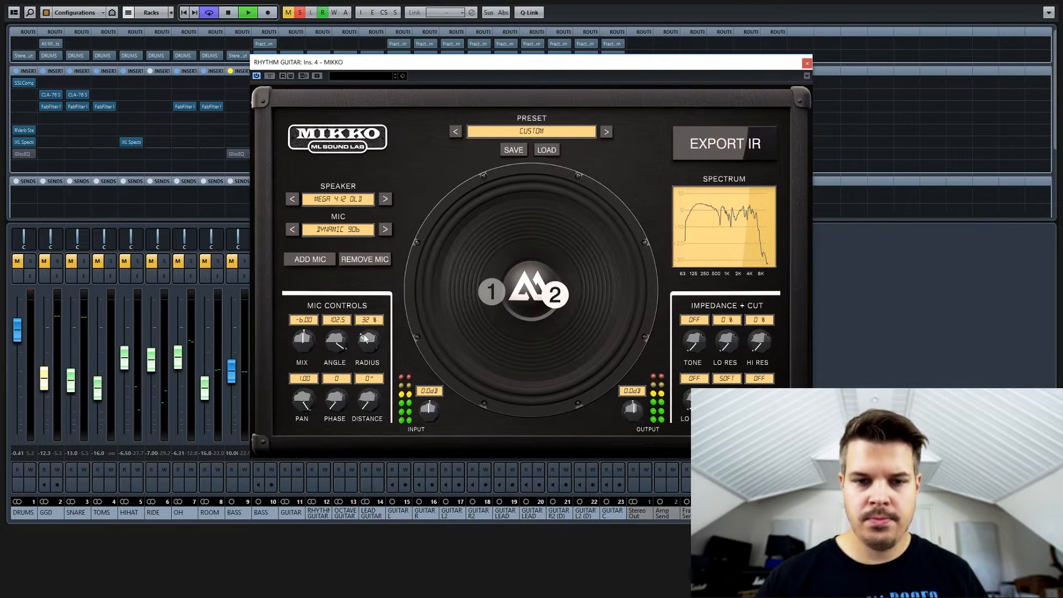
left_click(495, 294)
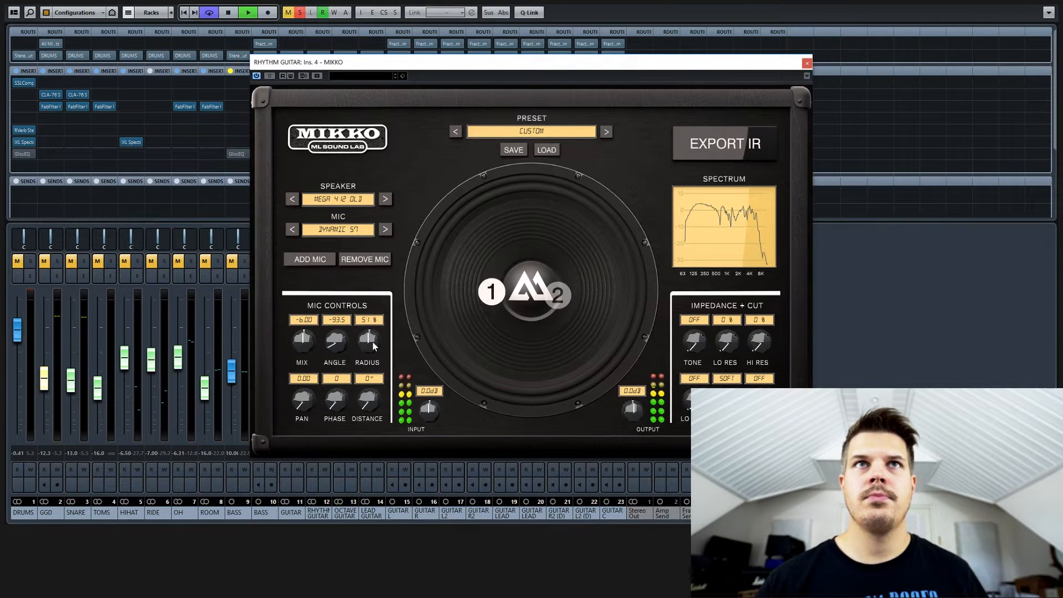
scroll(373, 343, "down", 2)
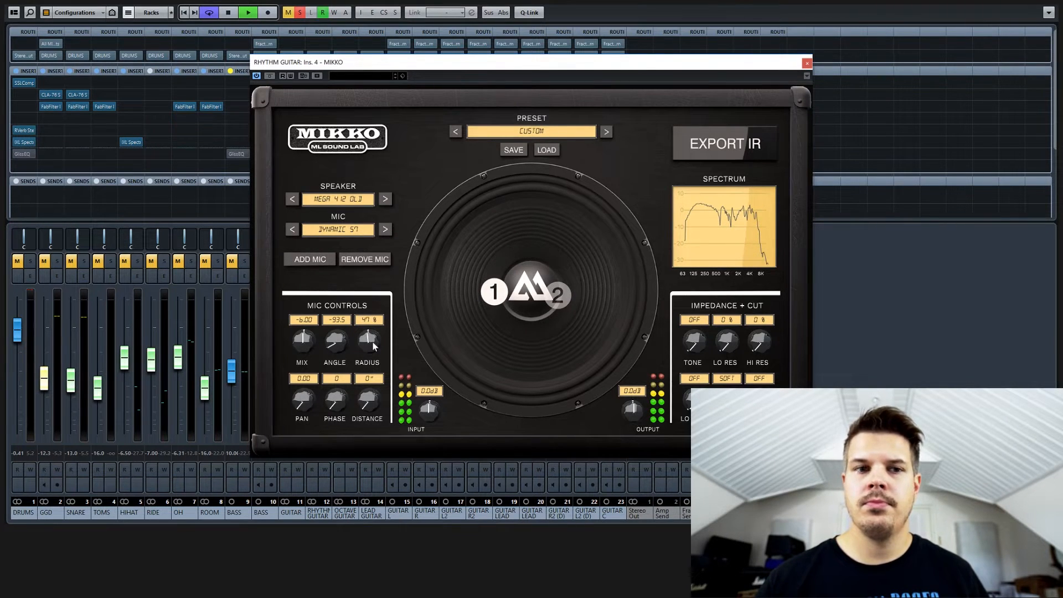
key("space")
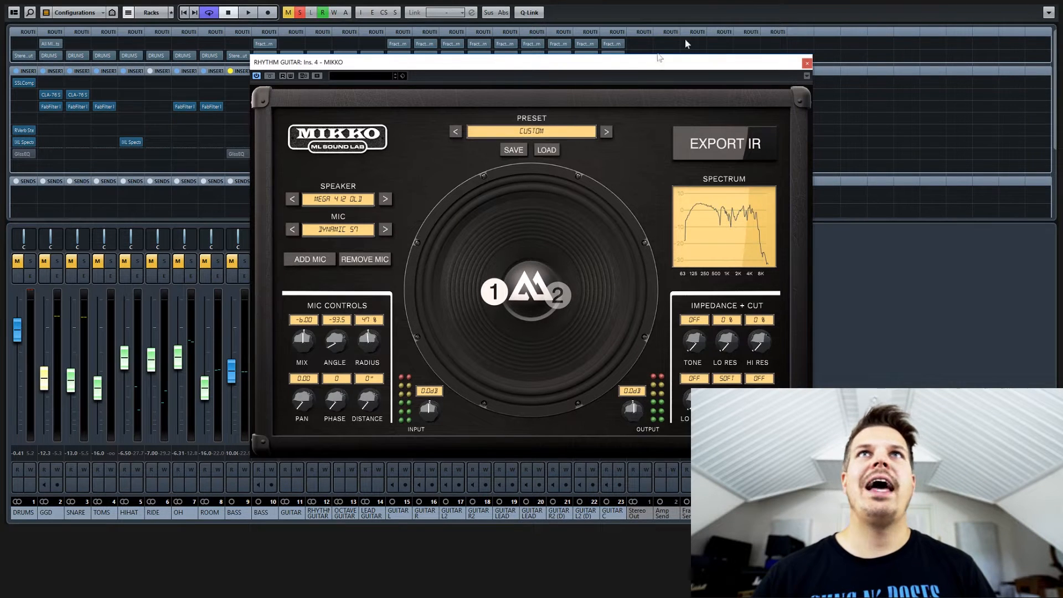
- Close the rhythm guitar's MIKKO, choose the MARS 4 12 GB speaker in the OCTAVE GUITAR's MIKKO and move its window off the mixer channels
left_click(807, 62)
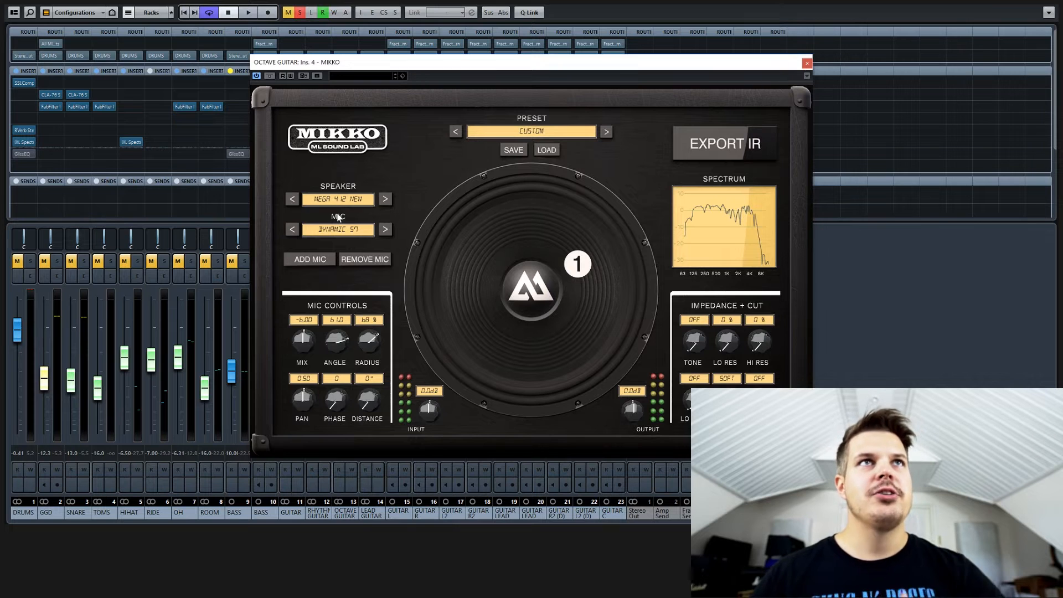
left_click(346, 203)
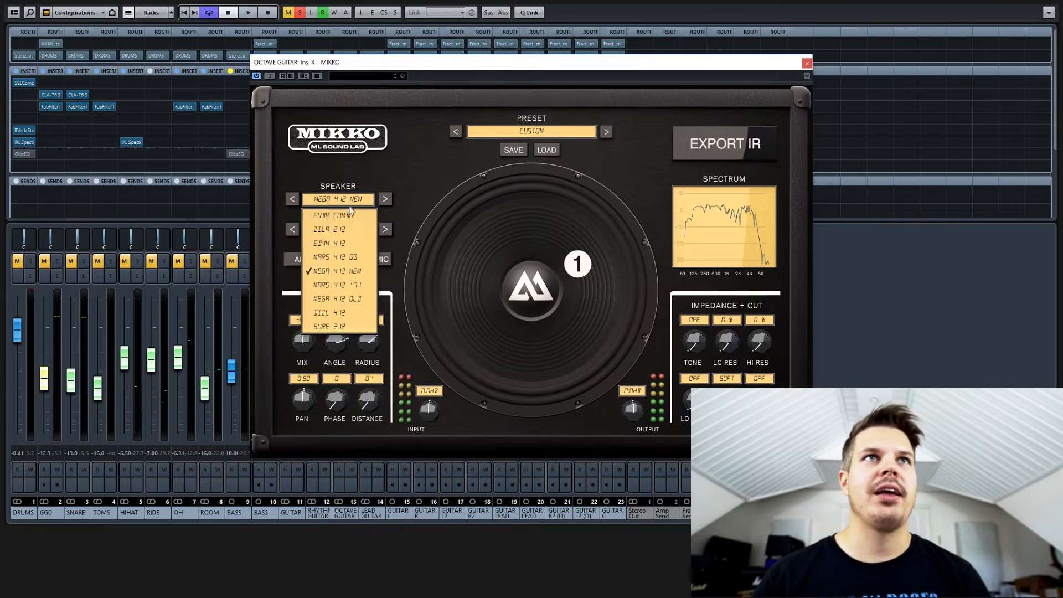
left_click(351, 259)
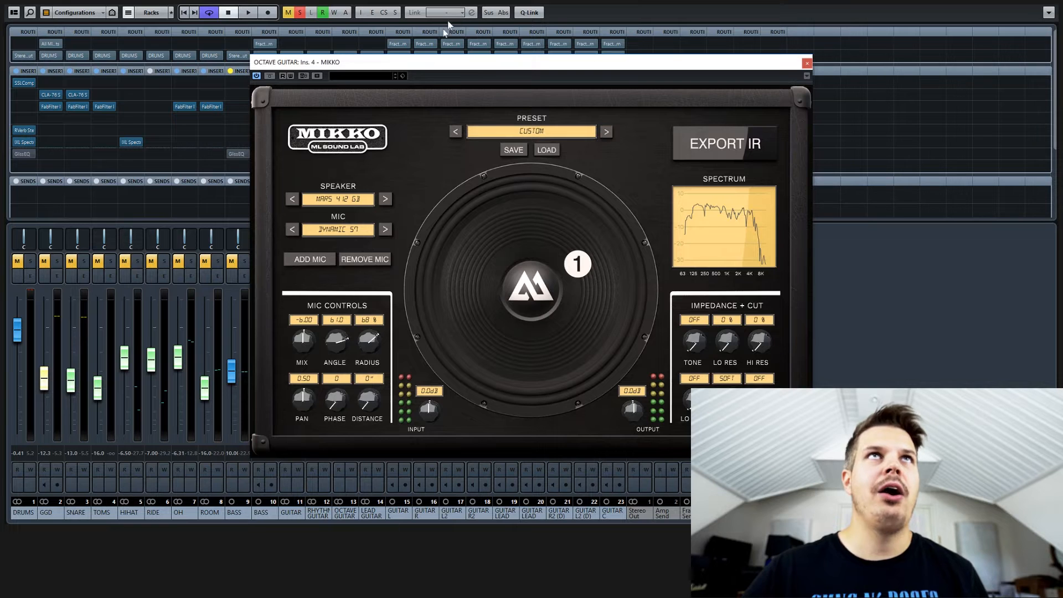
left_click_drag(436, 75, 593, 85)
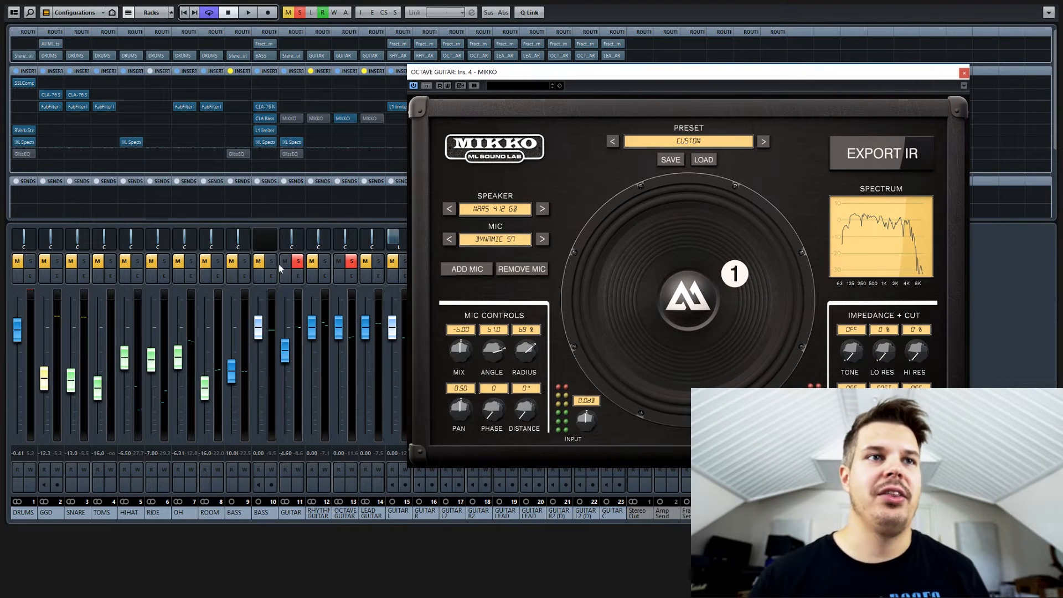
- Solo the RHYTHM GUITAR with the OCTAVE GUITAR and set mic 1 to an angle of 88.0 and a radius of 21% during playback
left_click(312, 262)
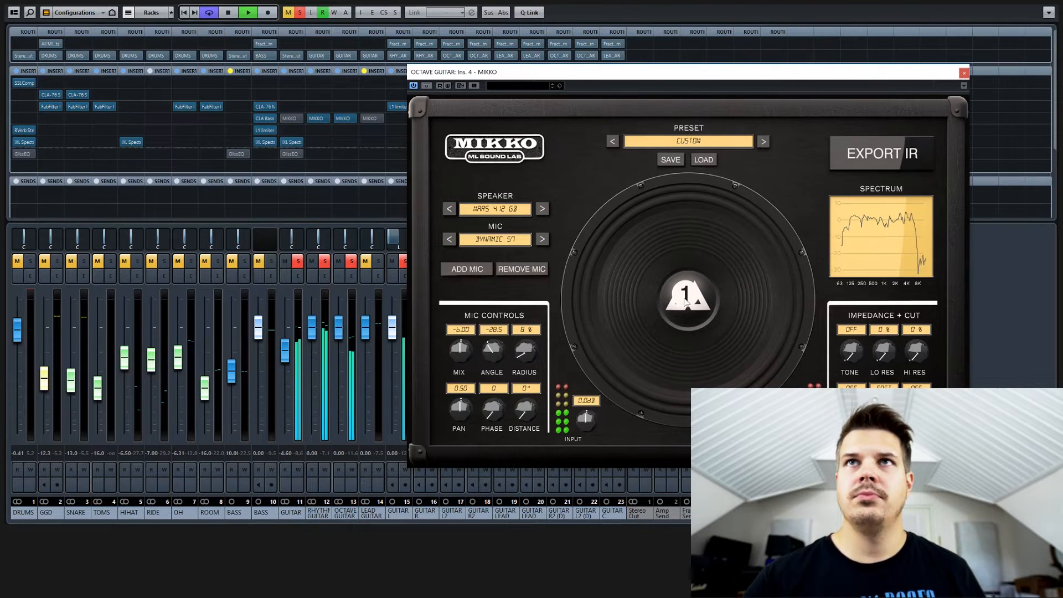
left_click_drag(668, 300, 693, 290)
mouse_move(518, 350)
left_mouse_down()
mouse_move(493, 351)
mouse_move(520, 354)
left_mouse_up()
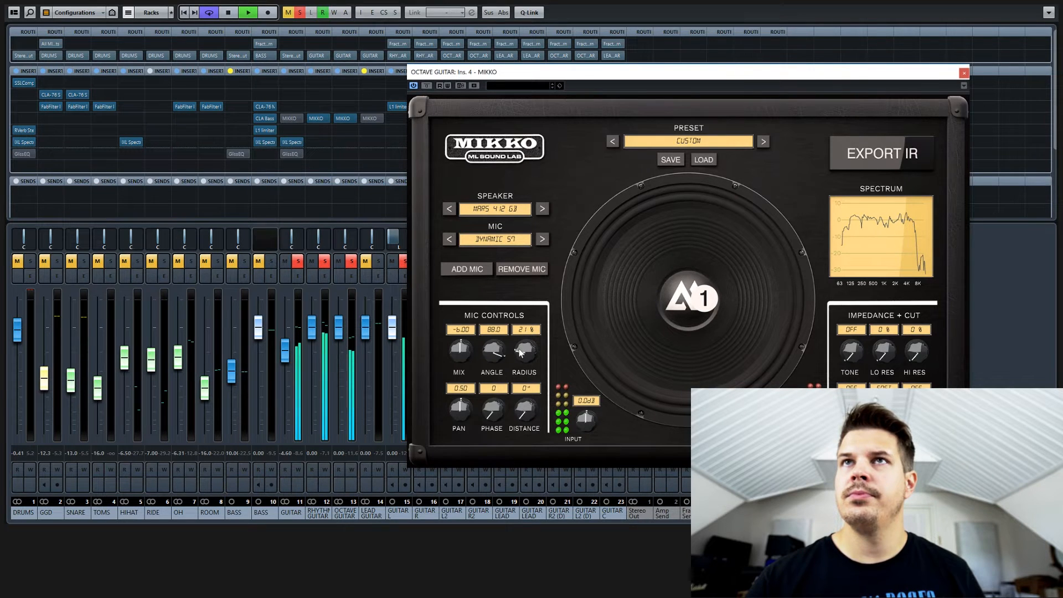
left_click_drag(519, 354, 519, 353)
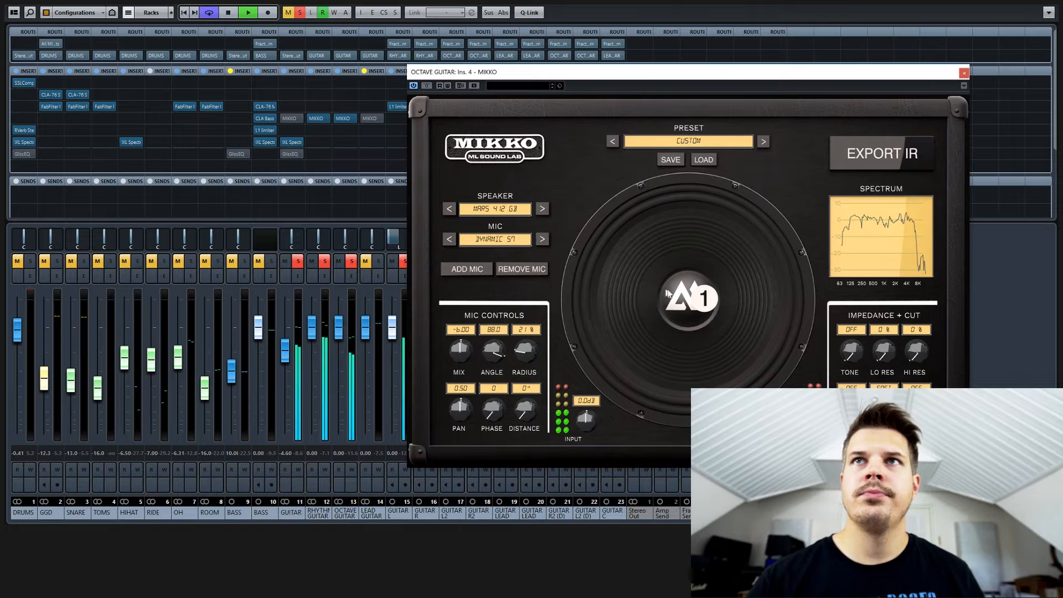
key("space")
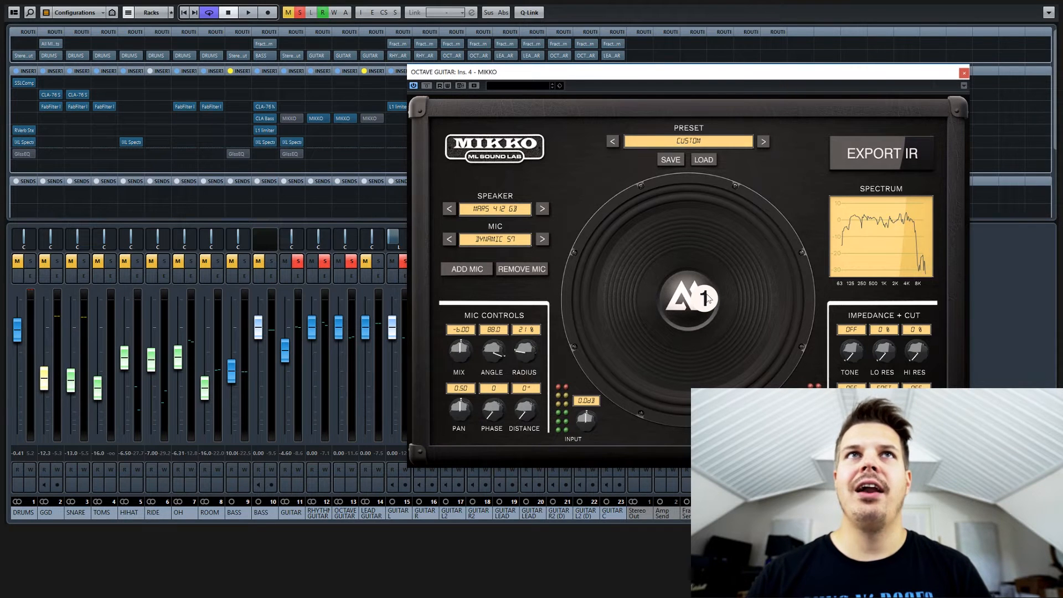
- Add a second mic to the OCTAVE GUITAR using the MARS 4 12 GB speaker and the RIBBON 160 mic
left_click(469, 269)
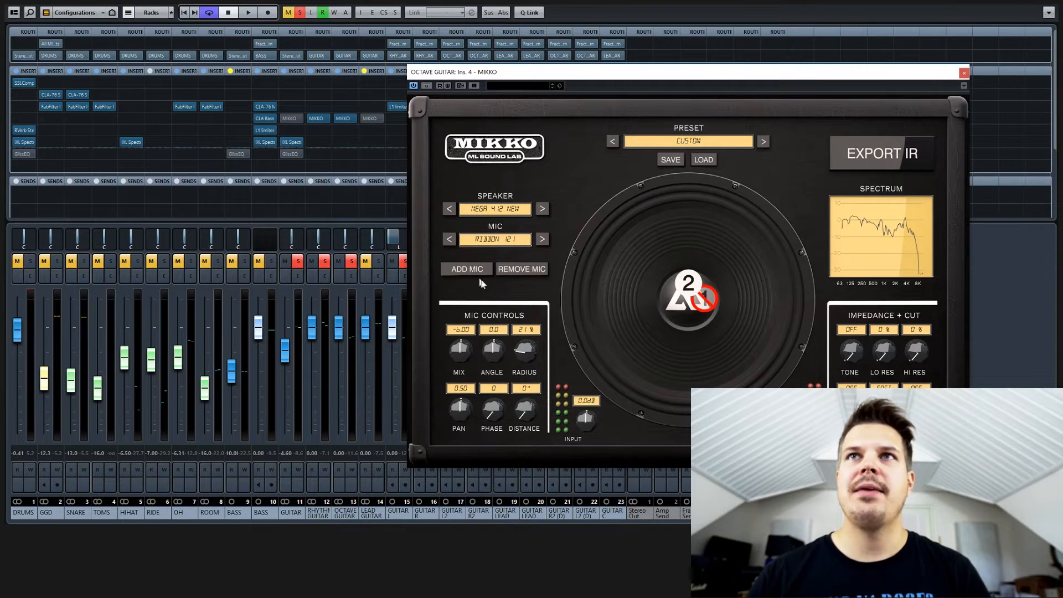
left_click(507, 213)
left_click(508, 267)
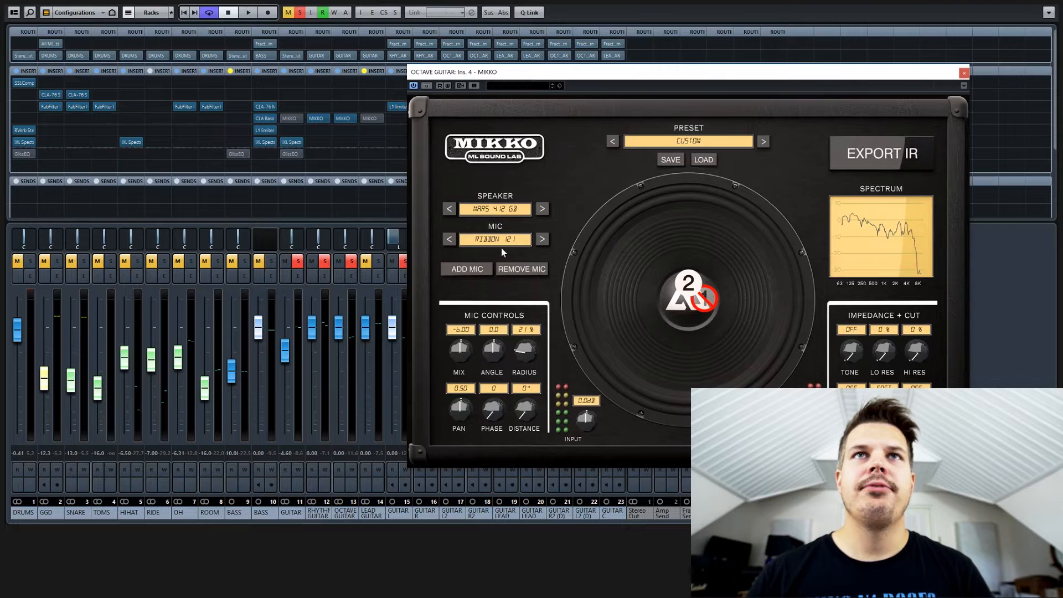
left_click(502, 241)
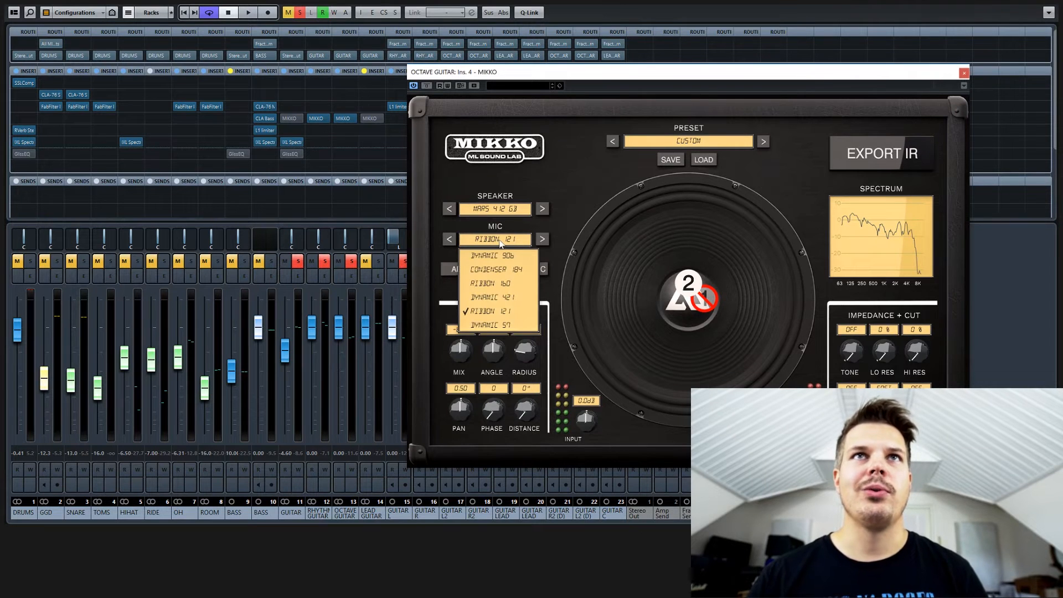
left_click(507, 284)
- Adjust mic 2 by ear during playback, setting its angle to -15.0 and its radius to 25%
key("space")
scroll(524, 352, "down", 8)
scroll(522, 348, "up", 4)
scroll(523, 349, "up", 4)
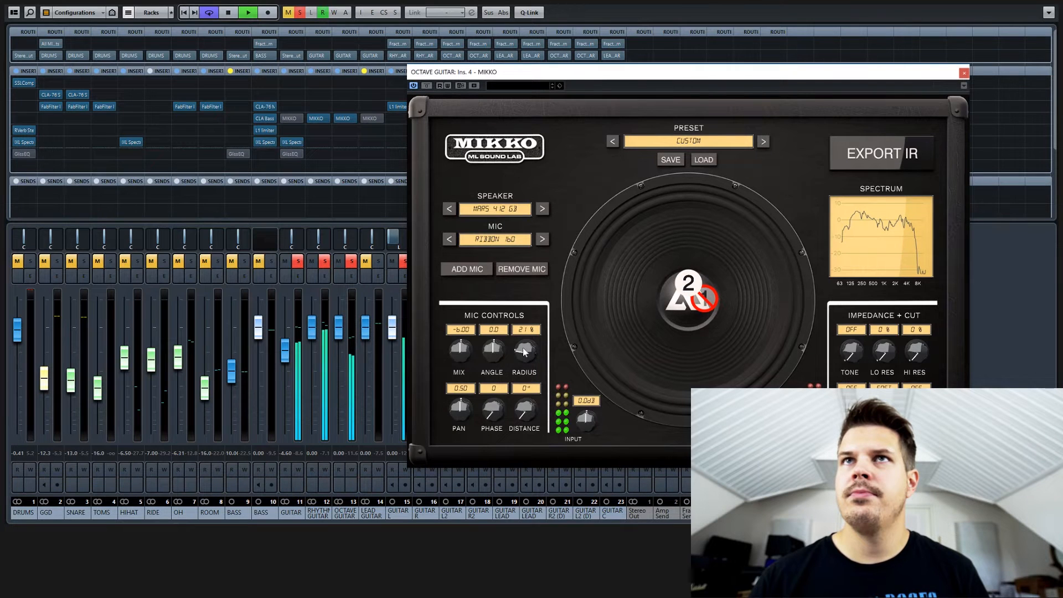
scroll(497, 356, "down", 10)
scroll(497, 356, "up", 15)
scroll(497, 356, "down", 7)
scroll(496, 356, "up", 2)
scroll(497, 356, "down", 1)
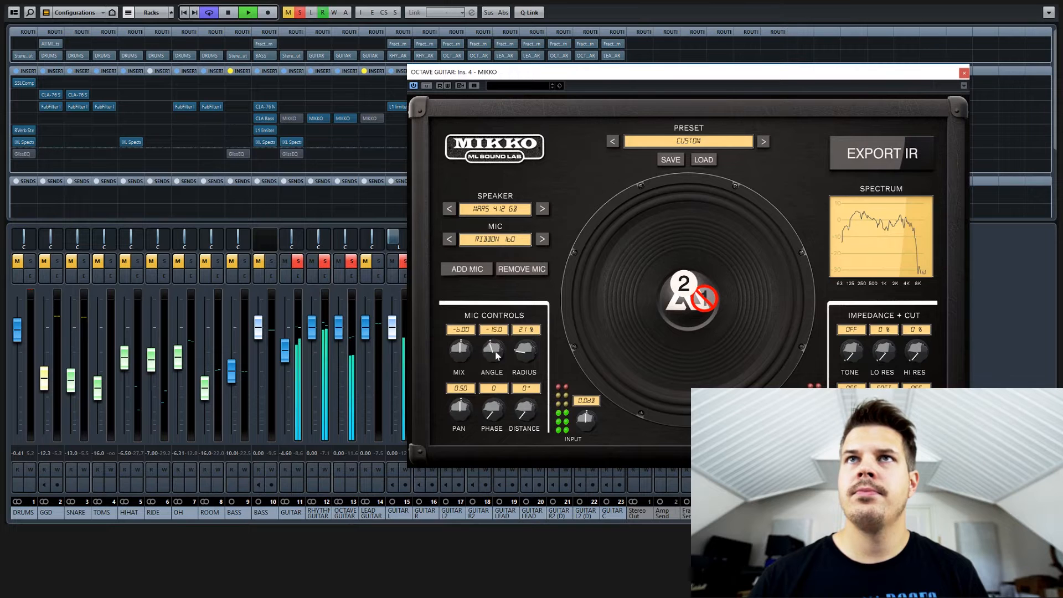
scroll(529, 352, "down", 5)
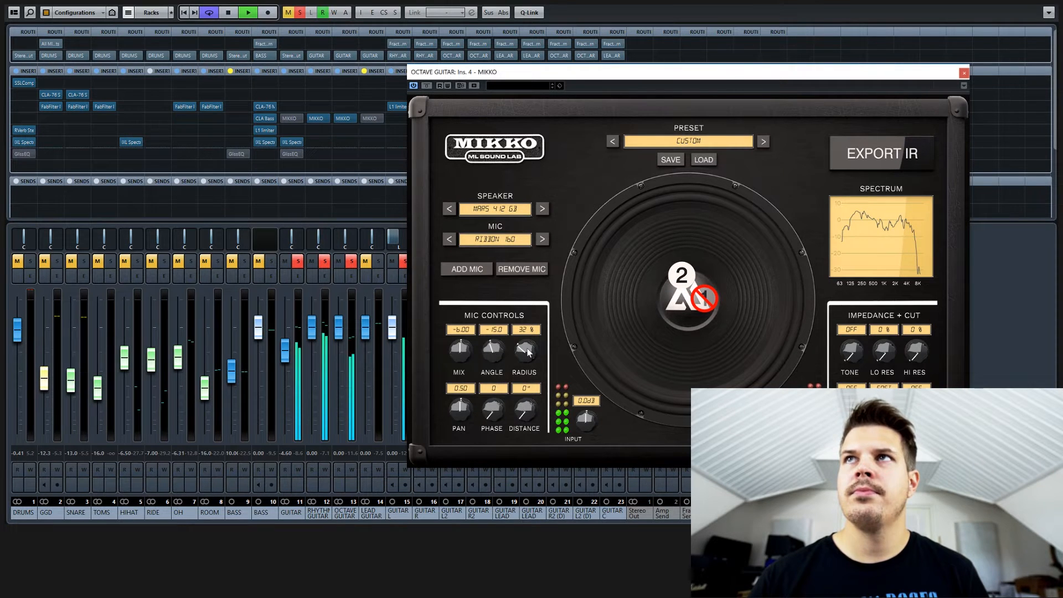
scroll(529, 353, "up", 6)
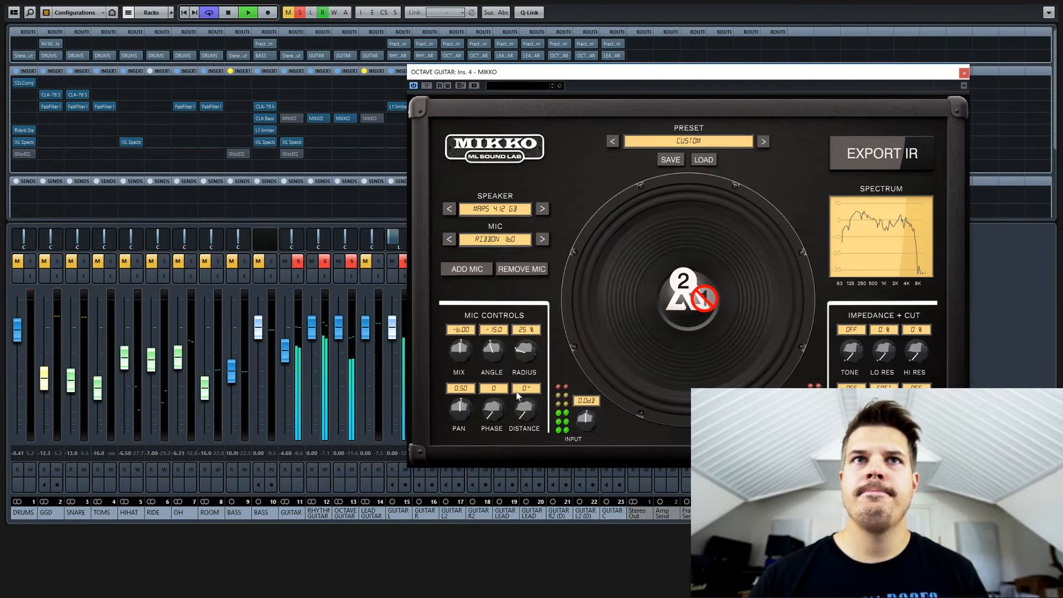
key("space")
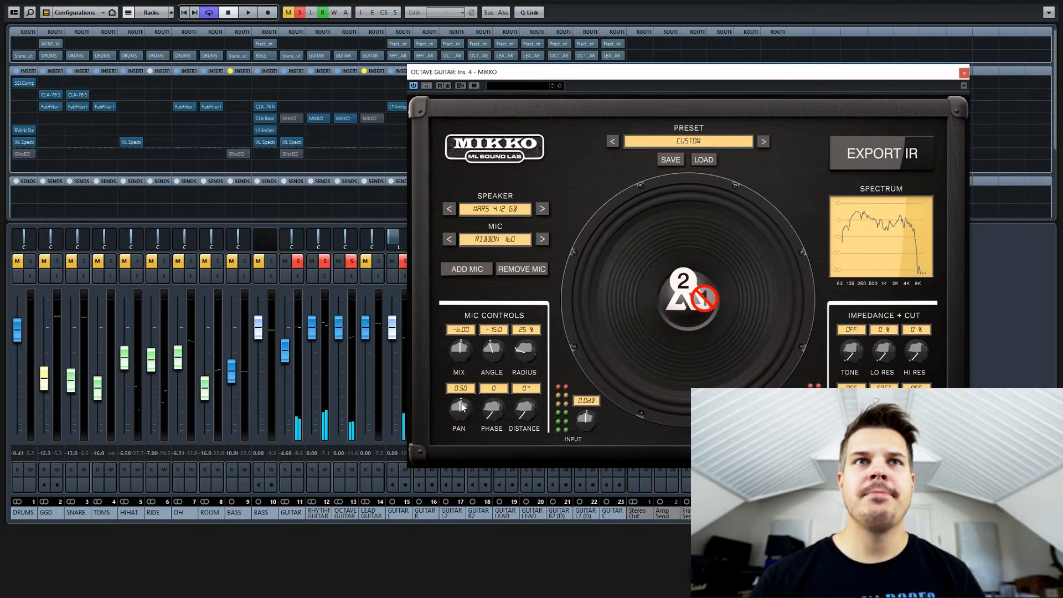
- Pan mic 2 to 0.00, unmute mic 1 and pan it to 1.00, and restart playback
left_click_drag(456, 411, 449, 494)
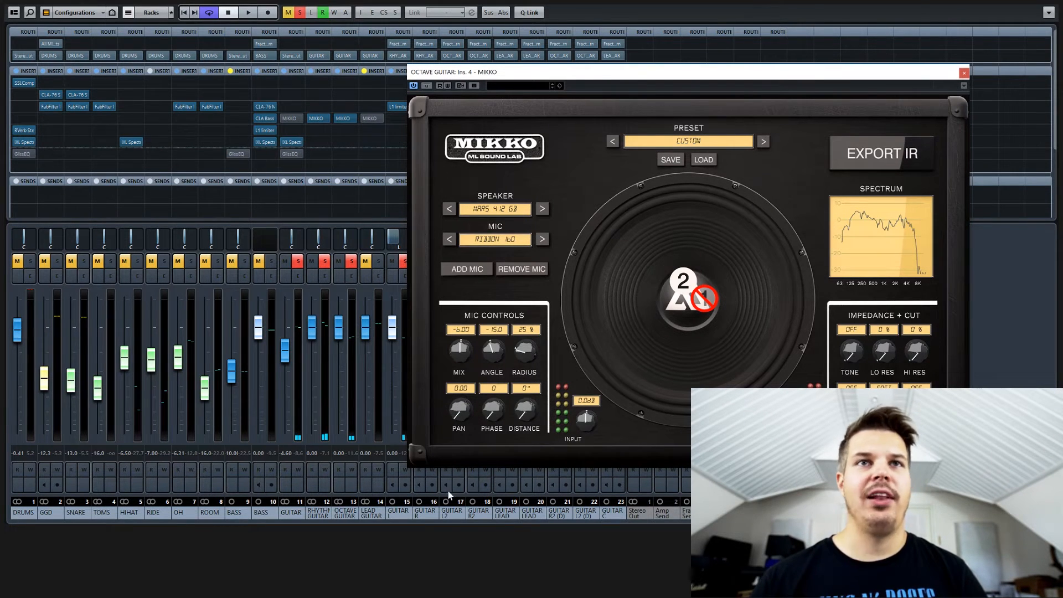
left_click(704, 299)
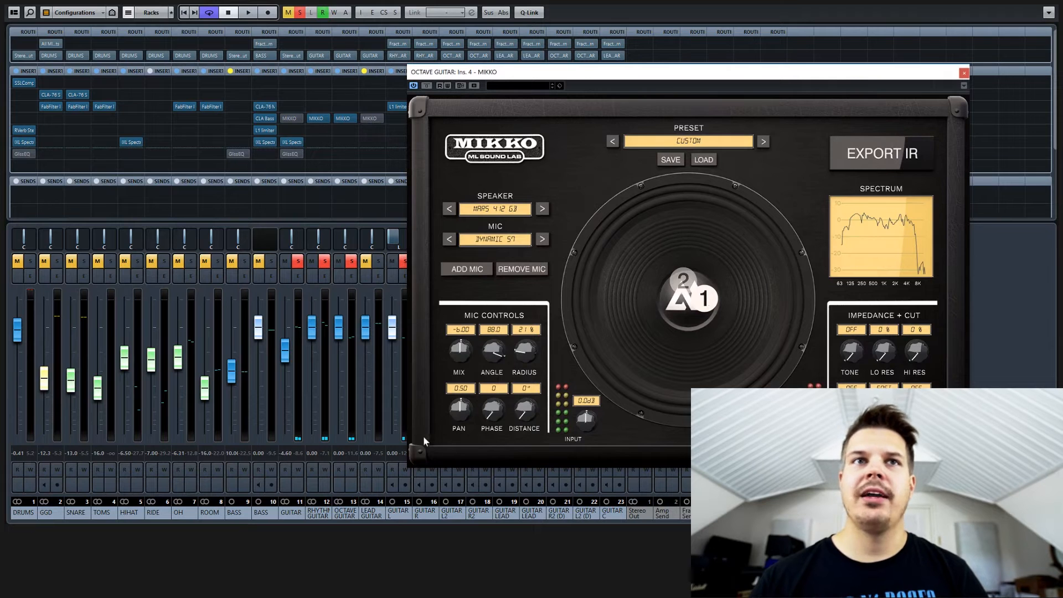
left_click_drag(458, 412, 453, 306)
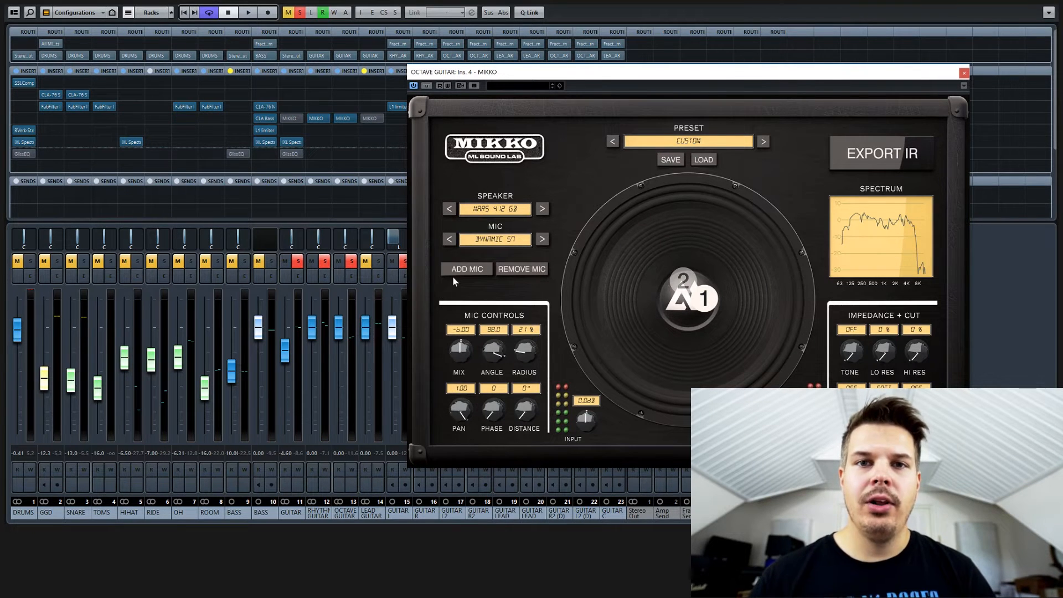
key("space")
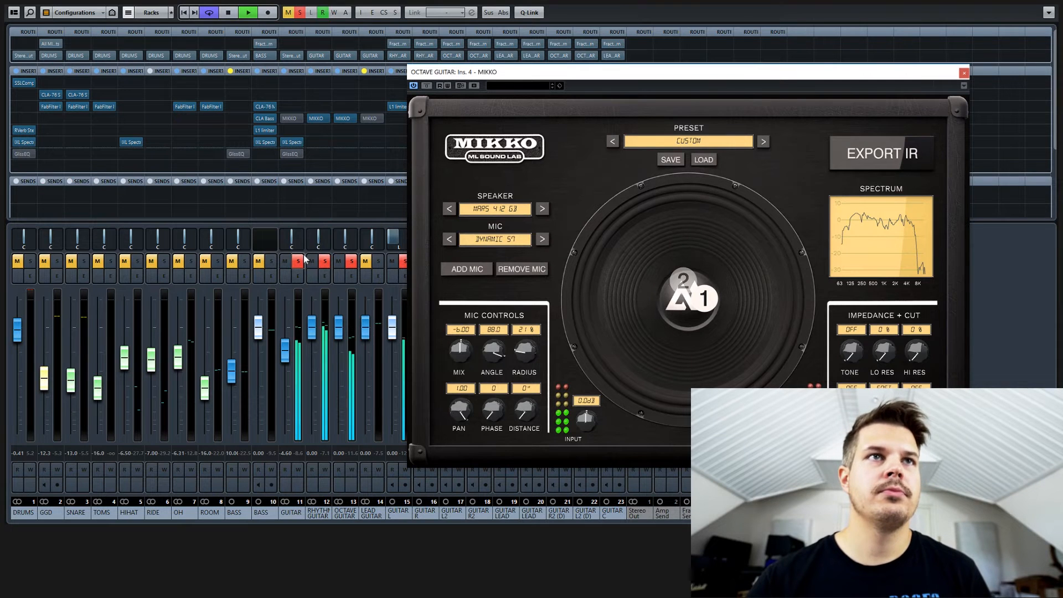
- Fine-tune mic 1 against mic 2 during playback, setting its angle to 84.5 and its radius to 37%
left_click(704, 298)
scroll(522, 355, "up", 10)
scroll(522, 355, "up", 6)
scroll(523, 355, "down", 7)
scroll(522, 355, "down", 3)
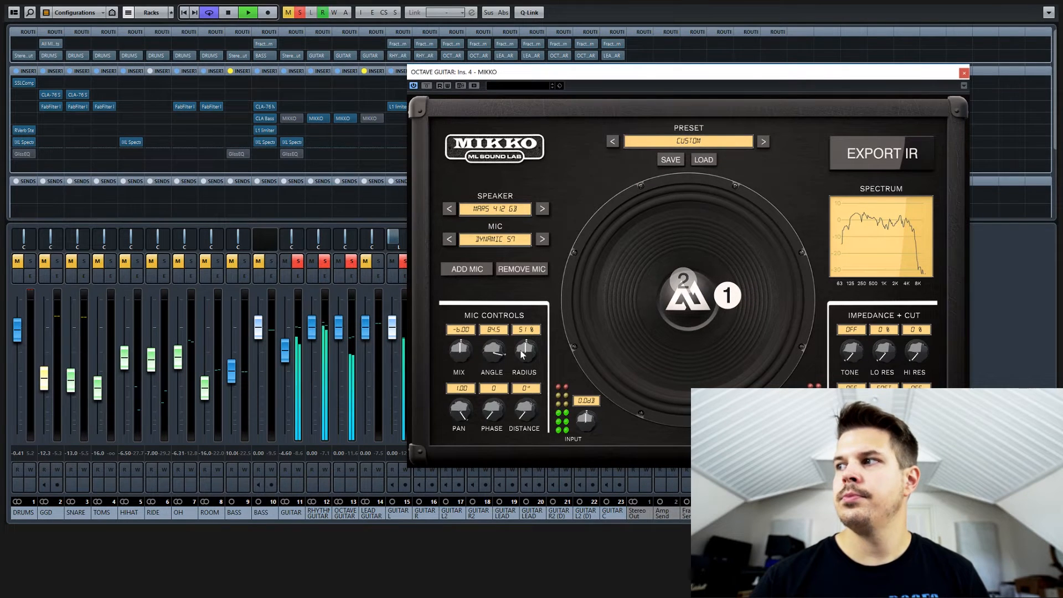
scroll(522, 355, "down", 1)
scroll(523, 356, "down", 1)
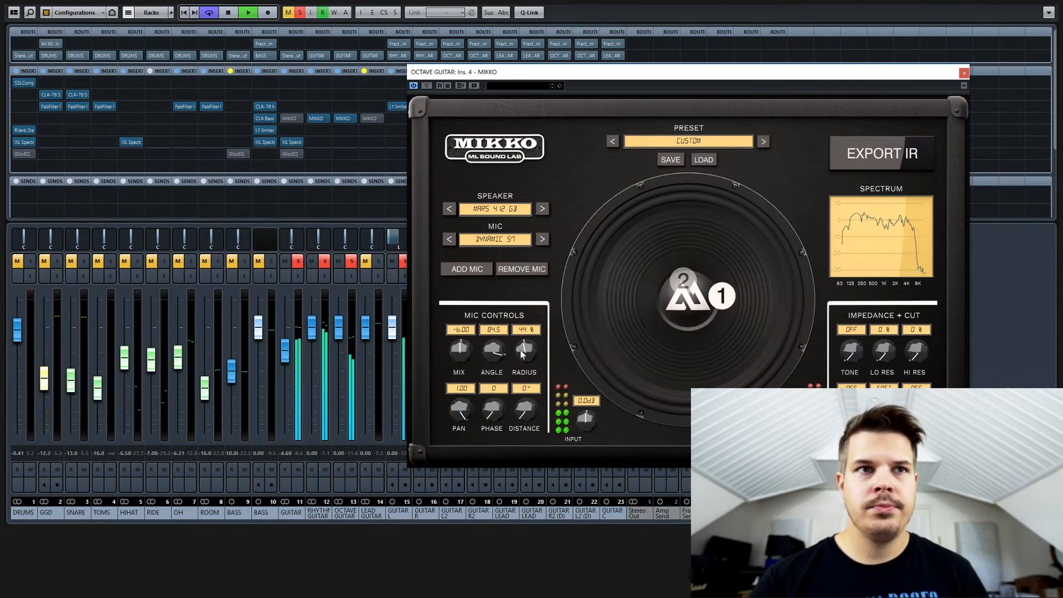
scroll(522, 355, "down", 1)
scroll(523, 355, "up", 1)
scroll(522, 355, "down", 2)
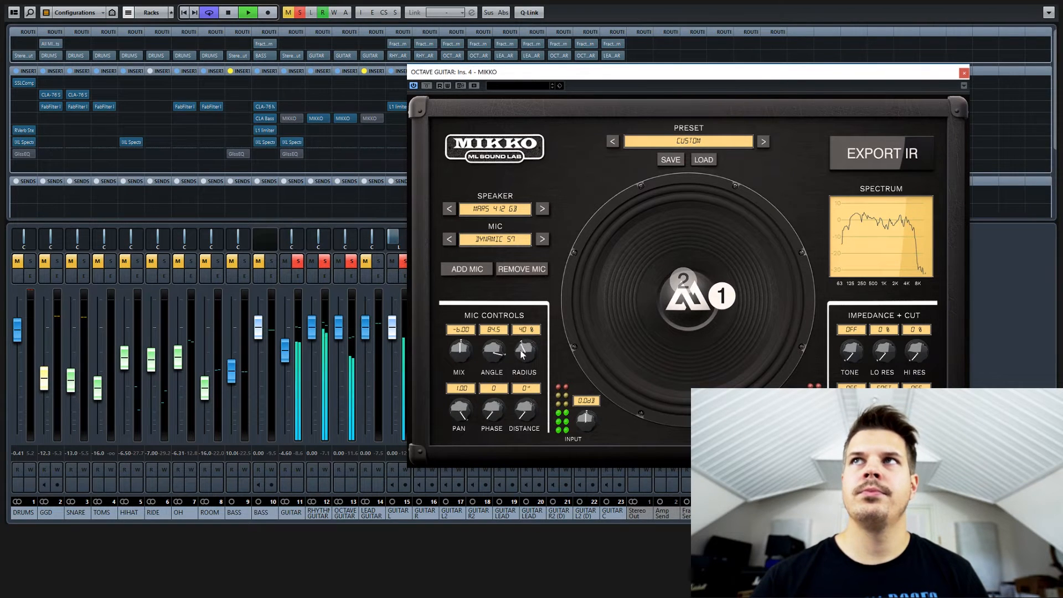
scroll(522, 355, "up", 1)
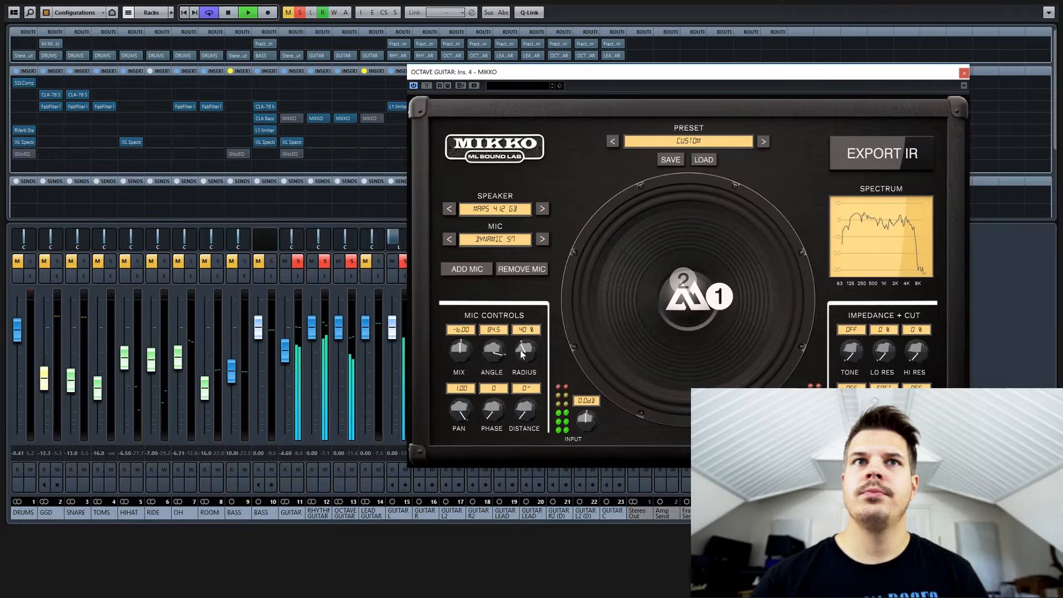
scroll(522, 355, "down", 2)
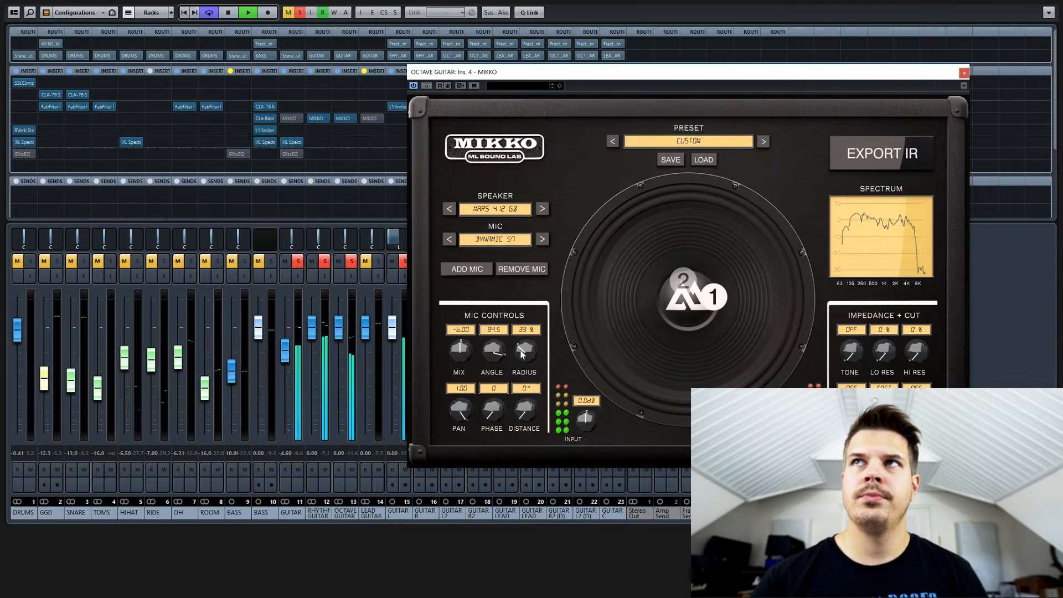
scroll(523, 356, "up", 1)
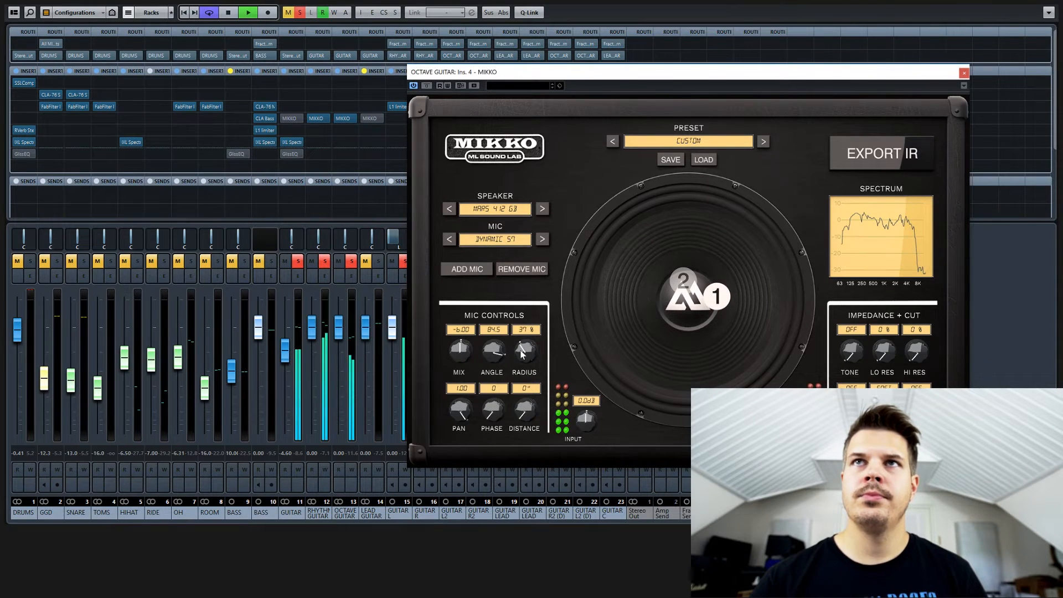
scroll(522, 355, "up", 1)
scroll(522, 355, "down", 1)
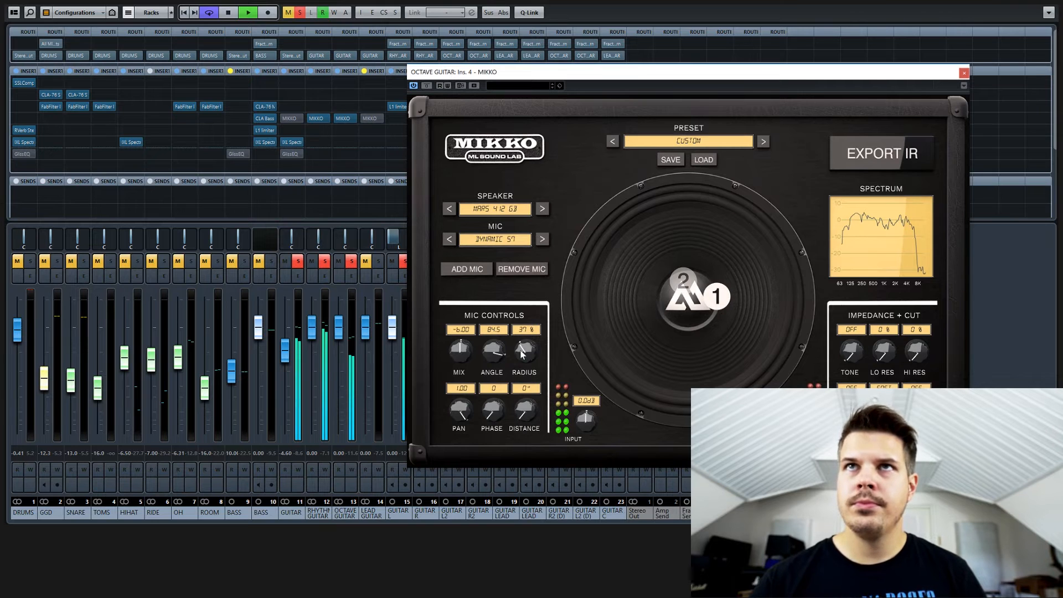
- Try other radius settings for mic 2 by ear, settle on 25%, and stop playback
left_click(685, 281)
scroll(525, 349, "down", 6)
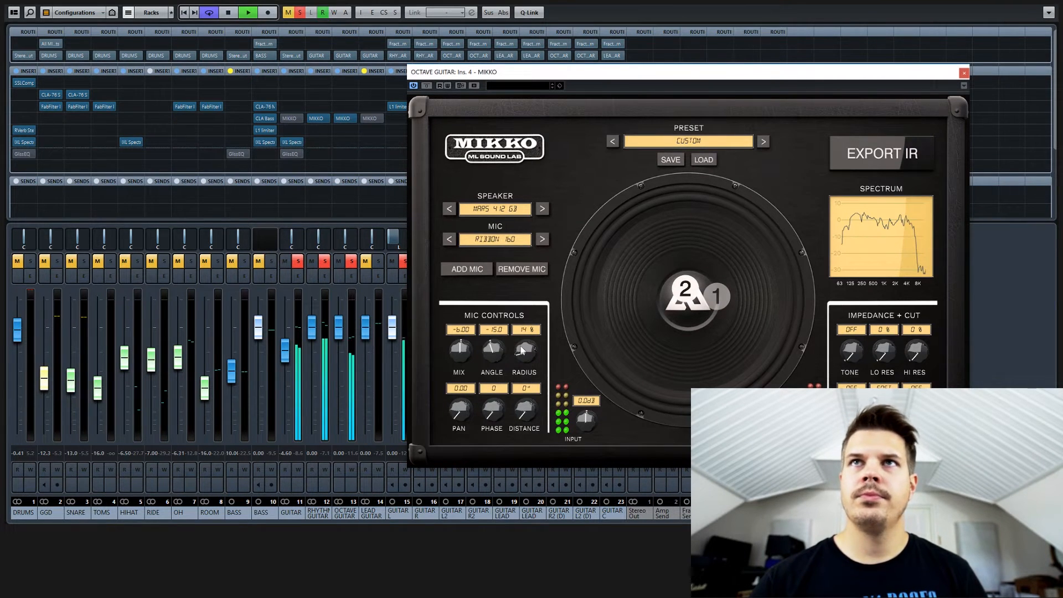
scroll(523, 350, "up", 4)
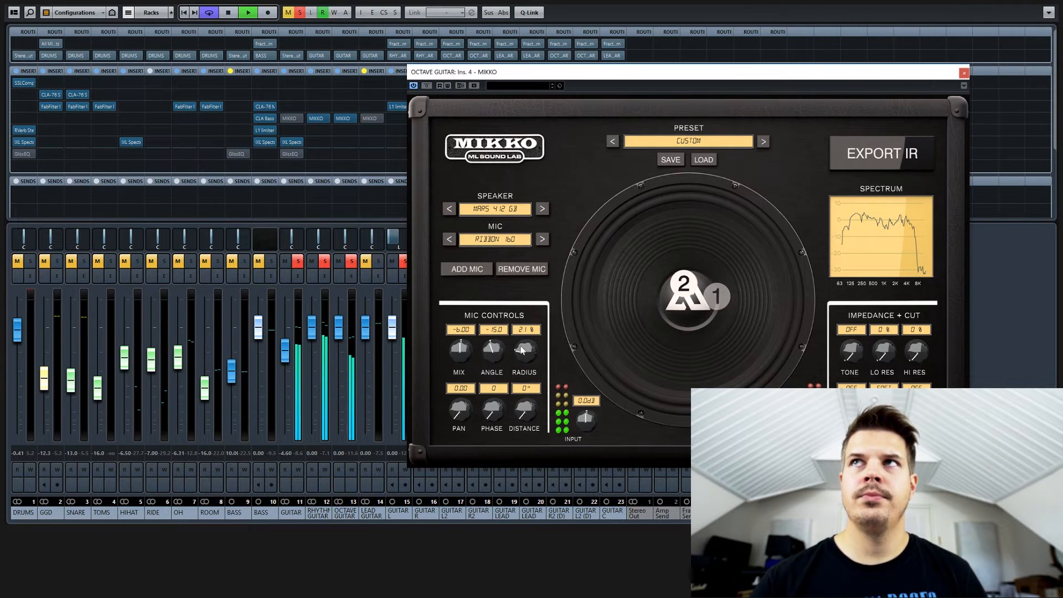
scroll(522, 350, "up", 1)
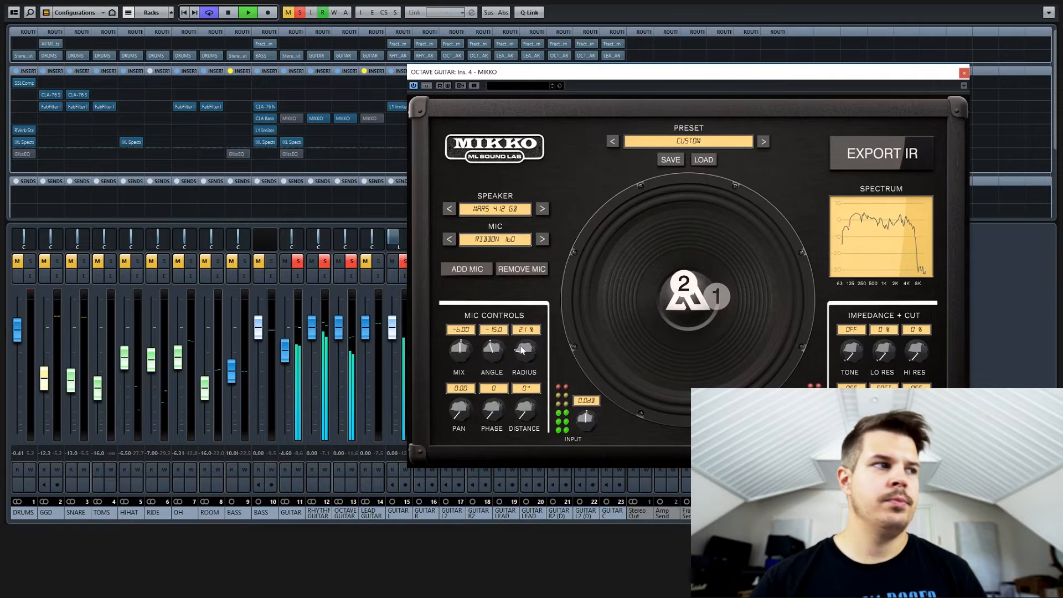
scroll(522, 350, "up", 1)
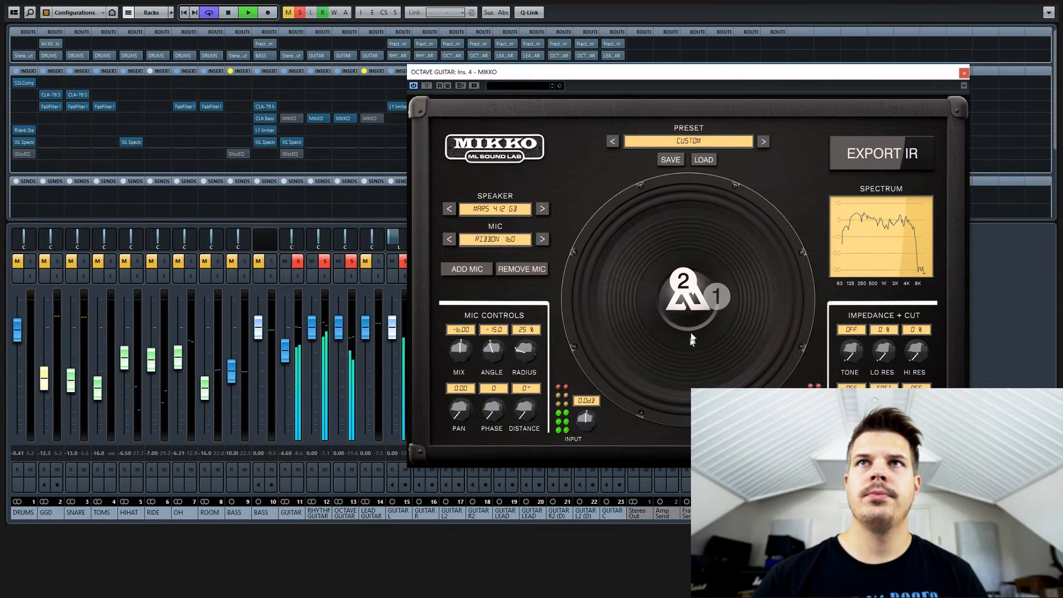
left_click(719, 300)
key("space")
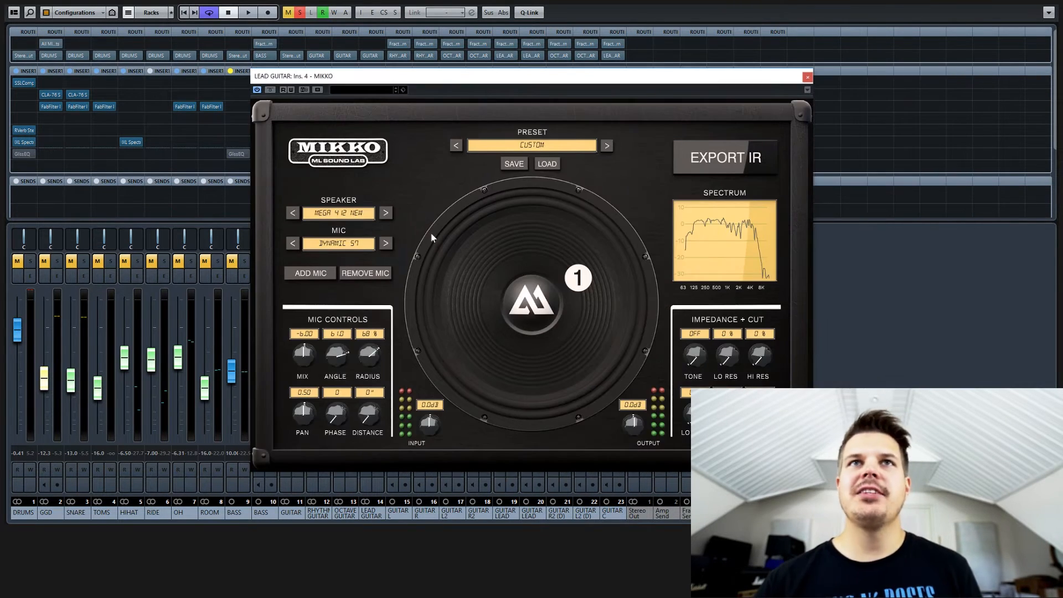
- Choose the ZILA 2 12 speaker in the LEAD GUITAR's MIKKO and make that channel audible during playback
left_click(343, 215)
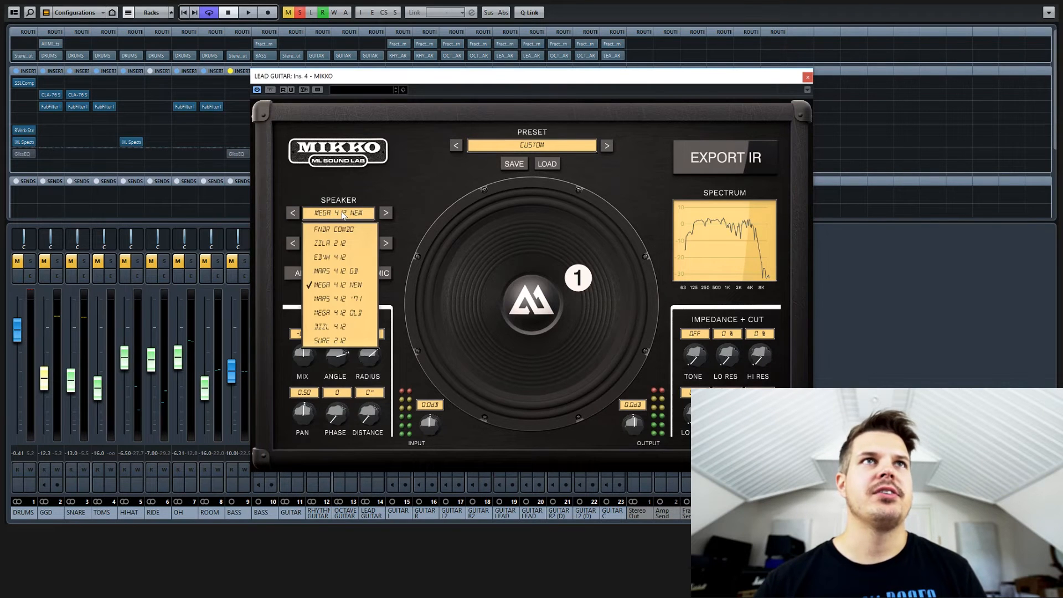
left_click(343, 244)
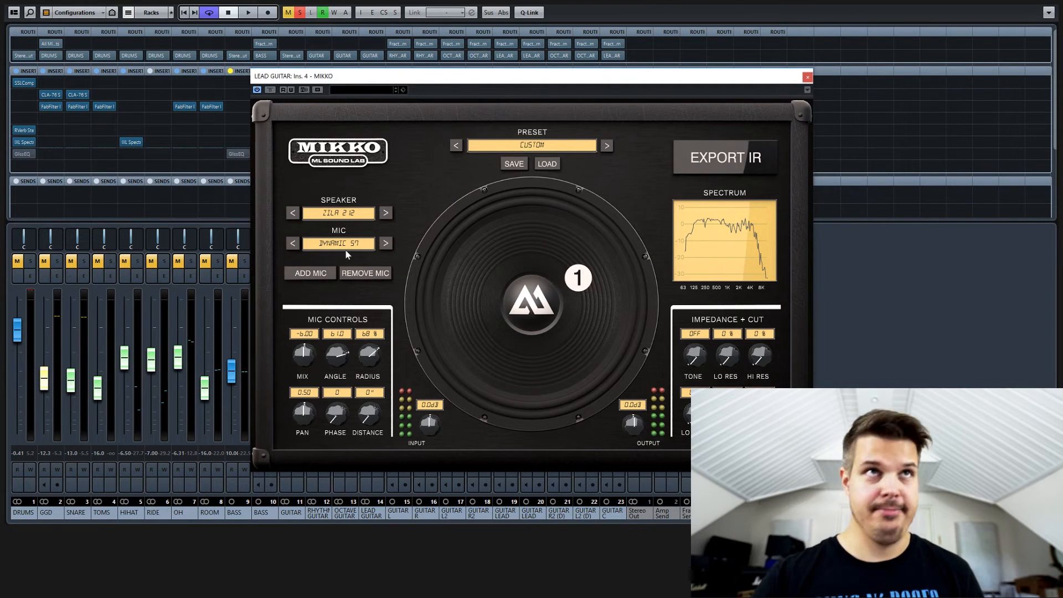
key("space")
left_click_drag(365, 81, 510, 88)
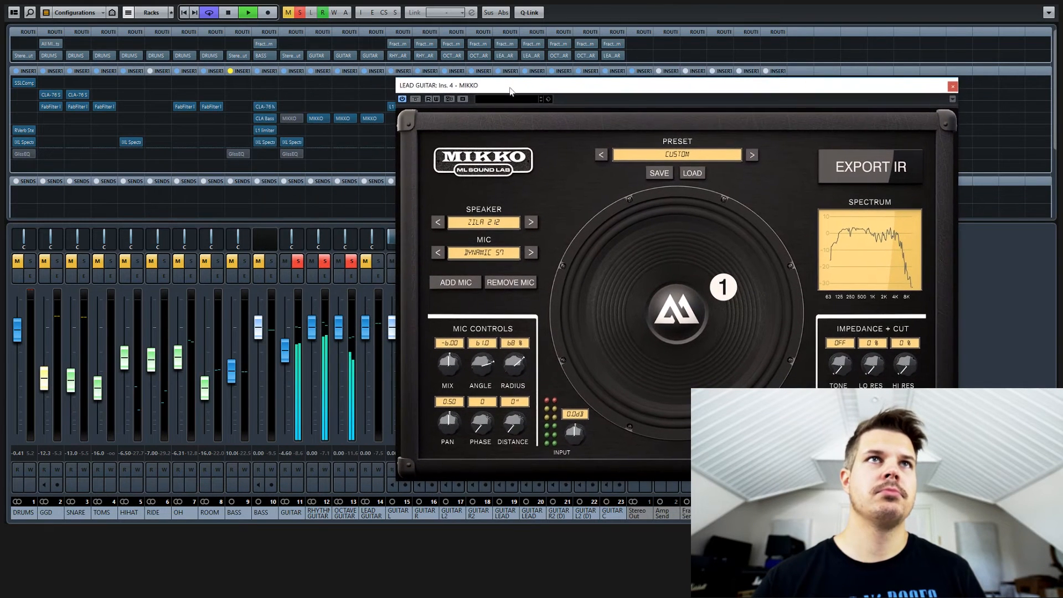
left_click(372, 266)
- Move the MIKKO window back over the mixer and place mic 1 above the cone's center at an angle of 5.5
left_click_drag(534, 87, 400, 86)
mouse_move(590, 289)
left_mouse_down()
mouse_move(549, 313)
mouse_move(547, 272)
left_mouse_up()
left_click_drag(373, 372, 378, 367)
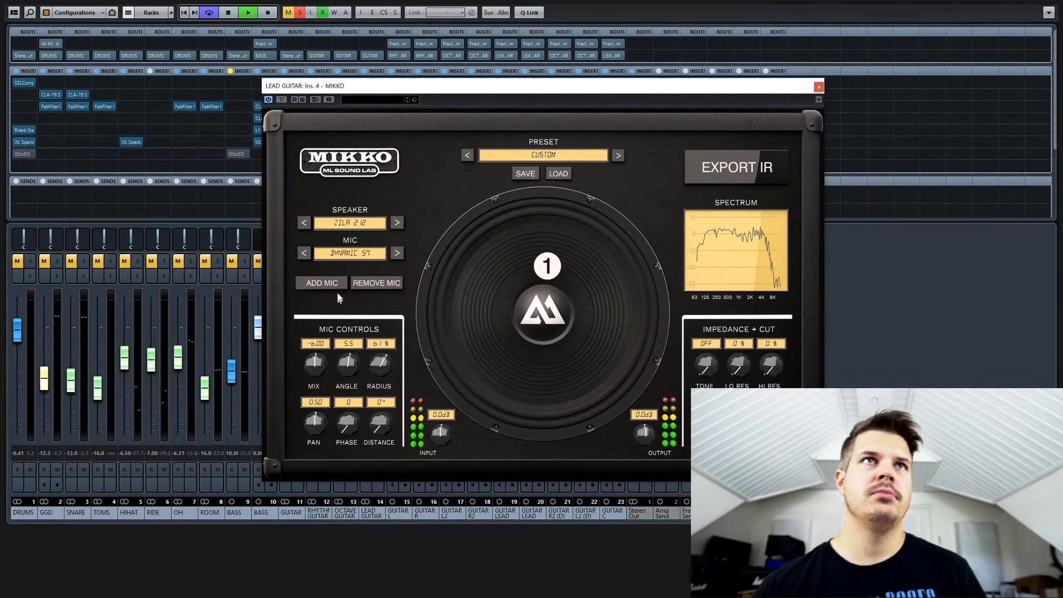
- Switch the LEAD GUITAR's mic to RIBBON 160 and set its radius to 0%
left_click(363, 255)
left_click(364, 299)
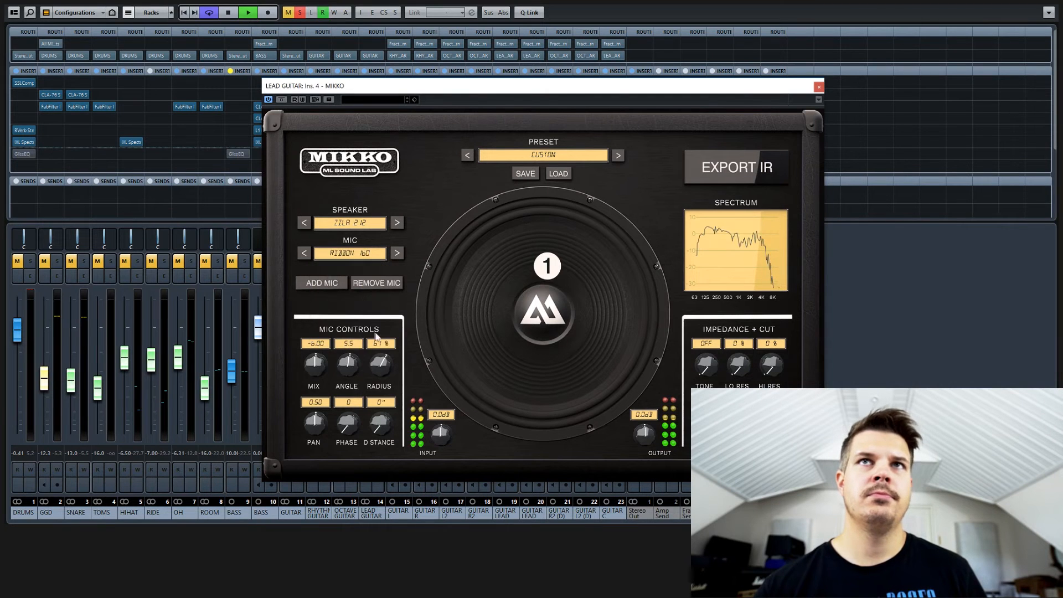
left_click_drag(381, 364, 383, 362)
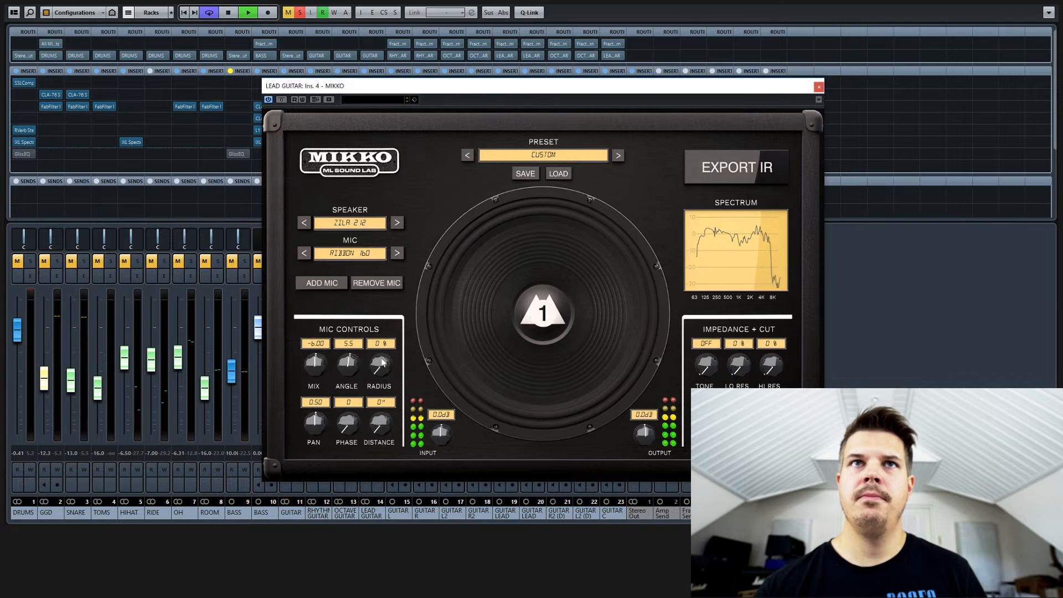
- Change the LEAD GUITAR's mic back to DYNAMIC 57
left_click(397, 253)
left_click(398, 254)
left_click(398, 253)
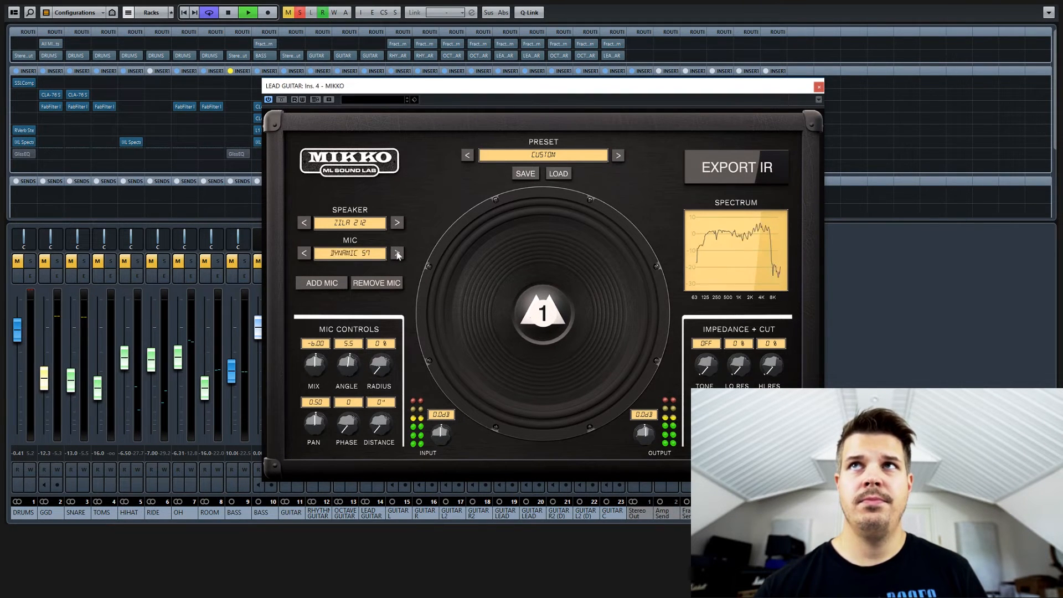
- Audition the available mics on the LEAD GUITAR's MIKKO during playback and settle on DYNAMIC 906
left_click(397, 253)
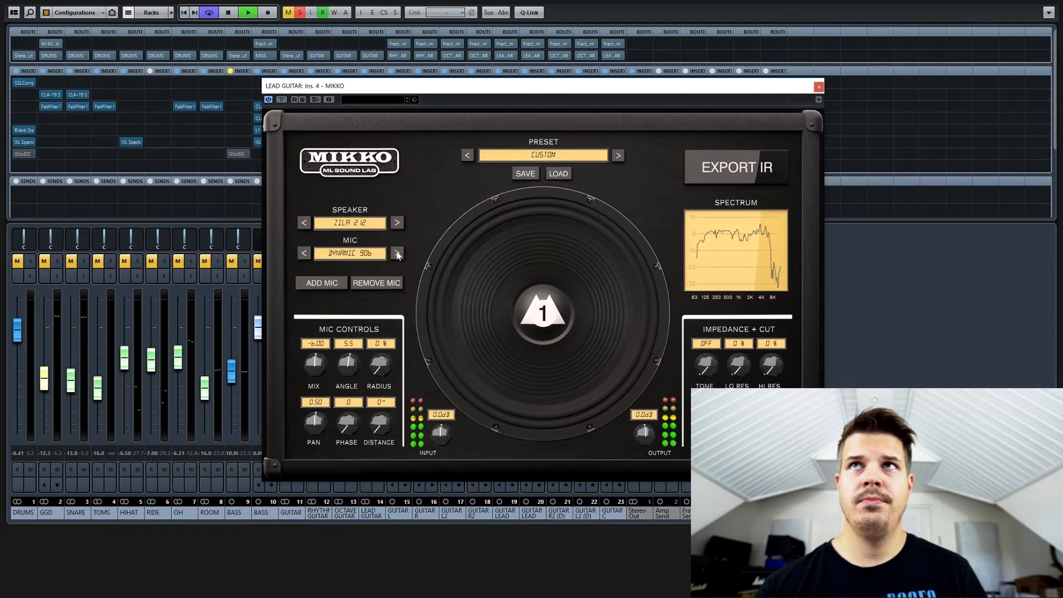
left_click(397, 253)
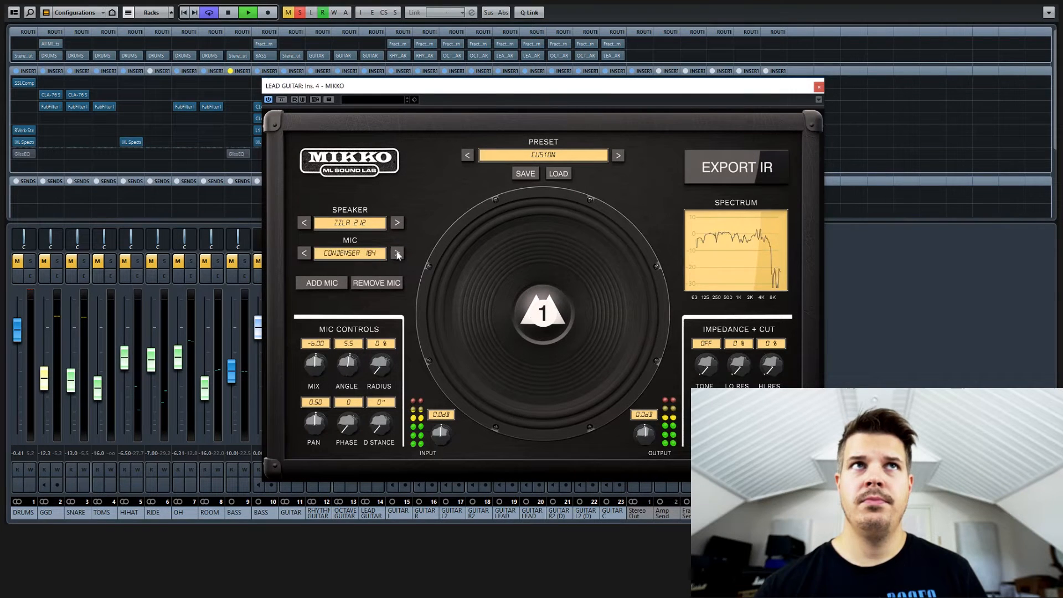
left_click(397, 253)
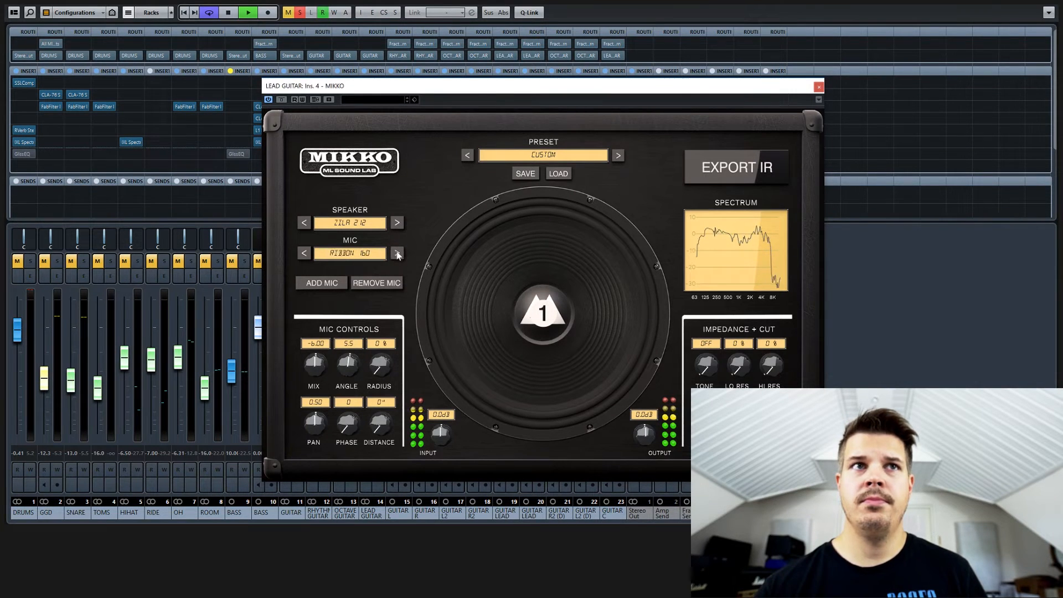
left_click(398, 253)
left_click(397, 253)
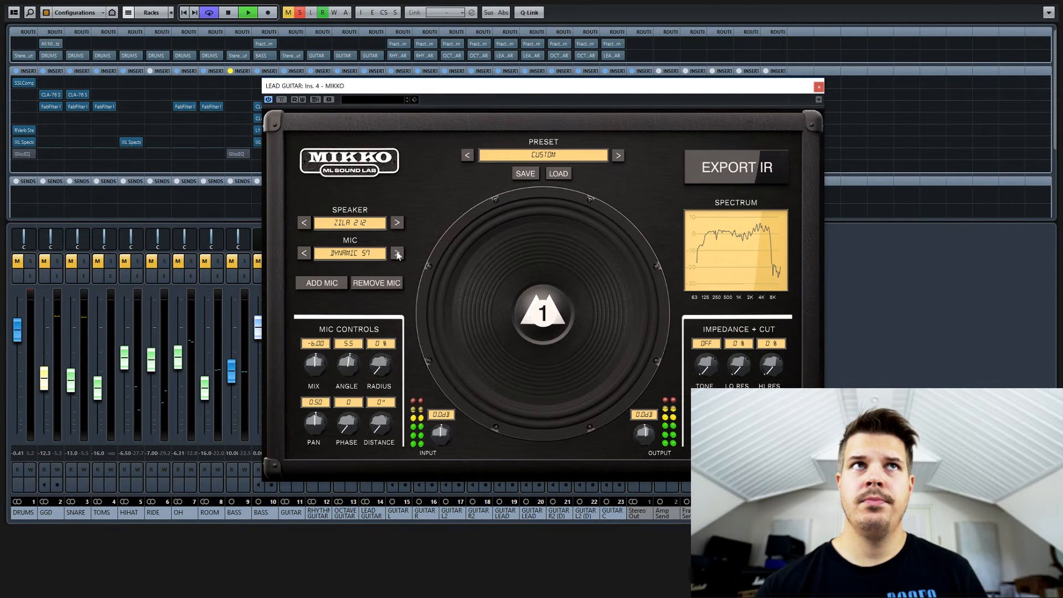
left_click(397, 254)
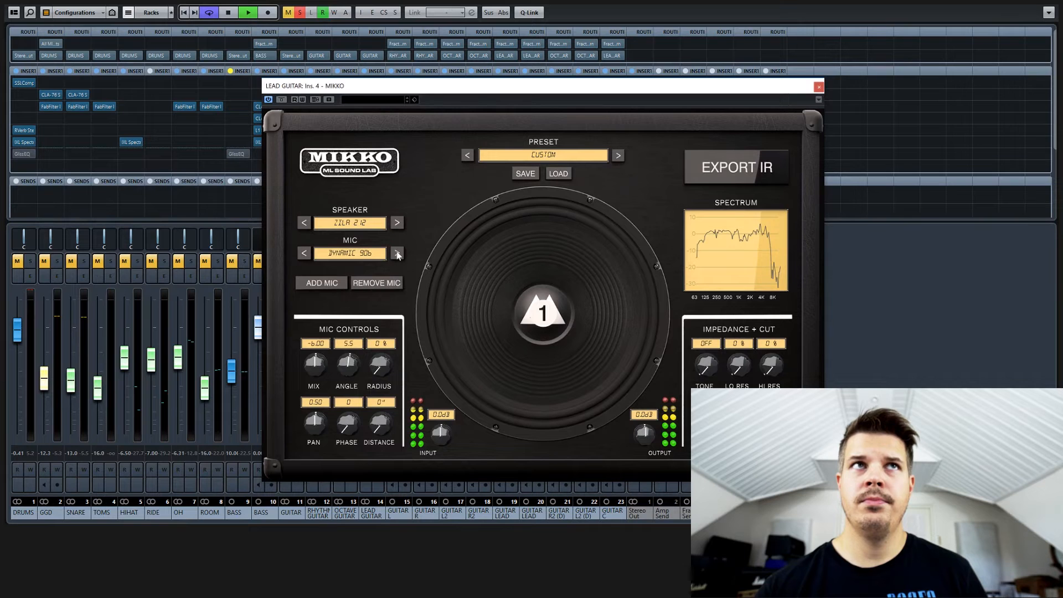
- Place mic 1 at an angle of -94.5 with a radius of 42%, and close the LEAD GUITAR's MIKKO with playback stopped
left_click_drag(385, 371, 381, 367)
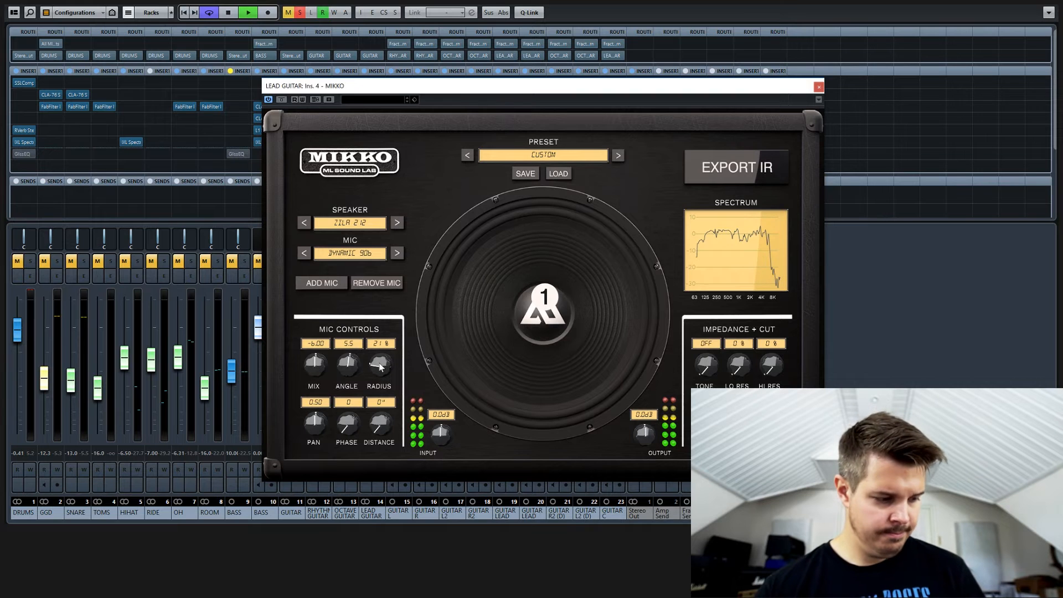
mouse_move(381, 367)
left_mouse_down()
mouse_move(342, 369)
mouse_move(383, 368)
left_mouse_up()
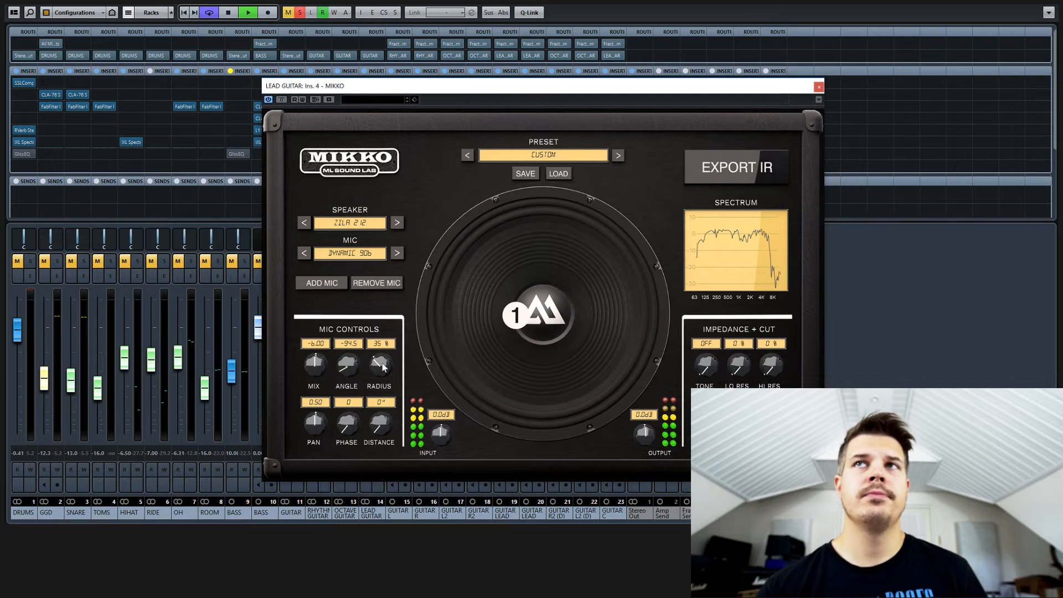
left_click_drag(383, 367, 384, 368)
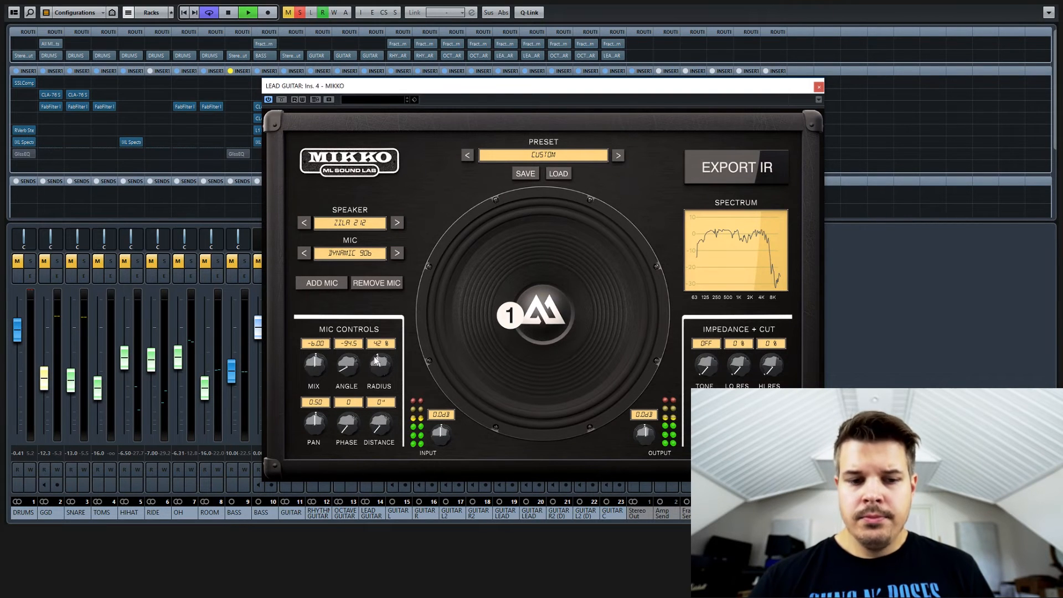
key("space")
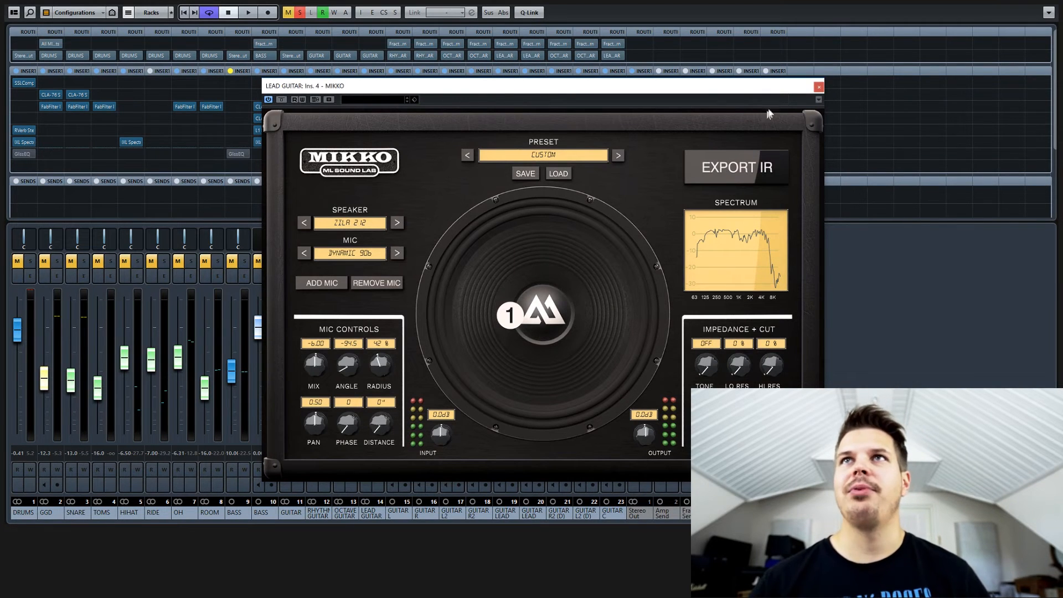
left_click(818, 87)
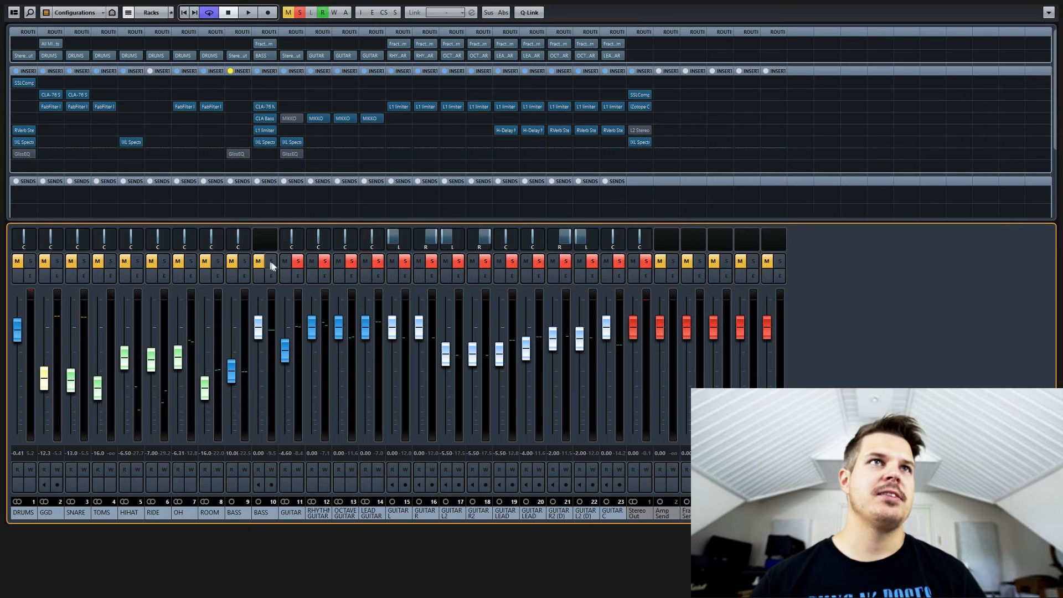
- Clear all solo and mute states, and play the full mix from bar 14 in the project window
left_click(299, 12)
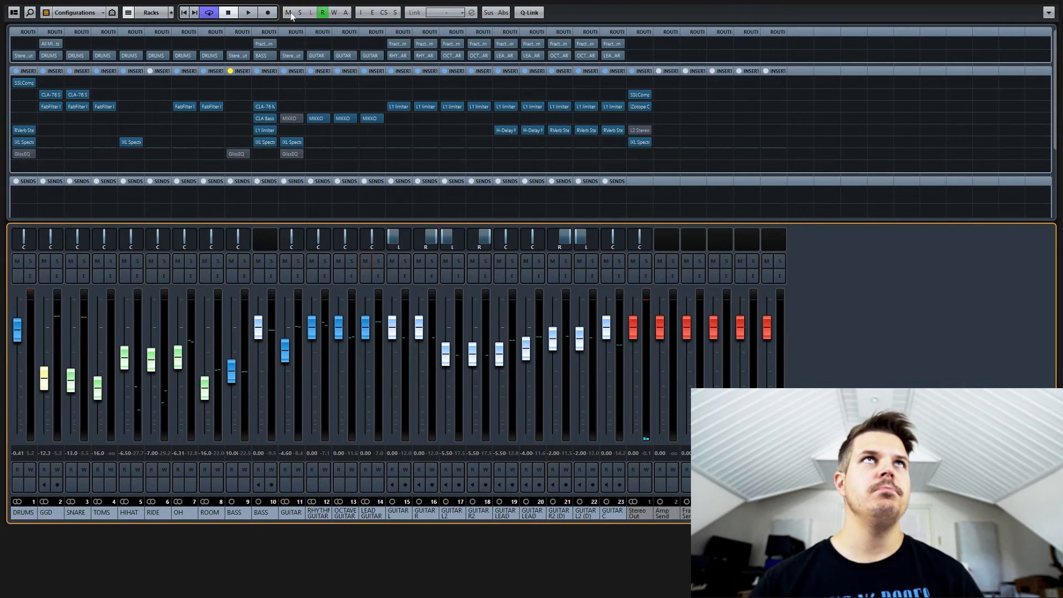
left_click(289, 13)
key("F3")
left_click(331, 55)
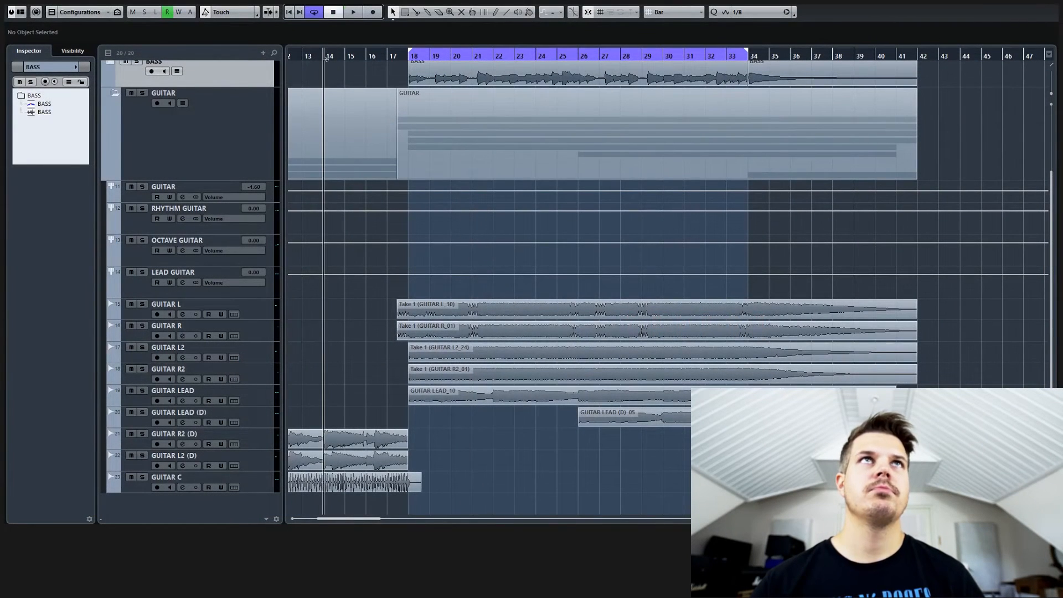
key("space")
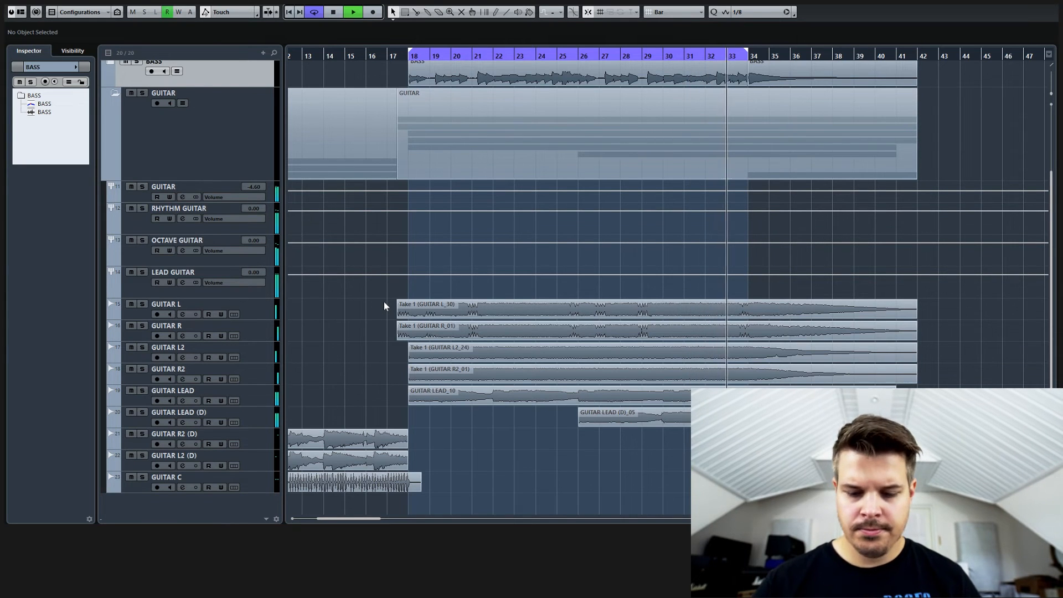
- In the mixer, set the OCTAVE GUITAR group's volume to 3.37 and the LEAD GUITAR group's to -0.41 during playback
key("space")
key("F3")
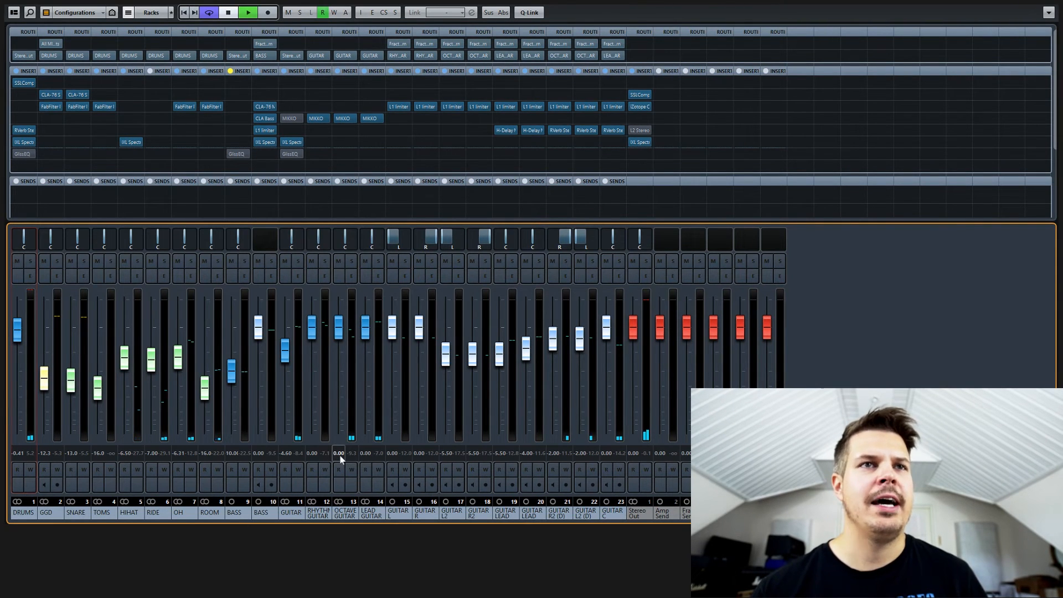
key("space")
scroll(339, 454, "up", 5)
scroll(339, 453, "up", 5)
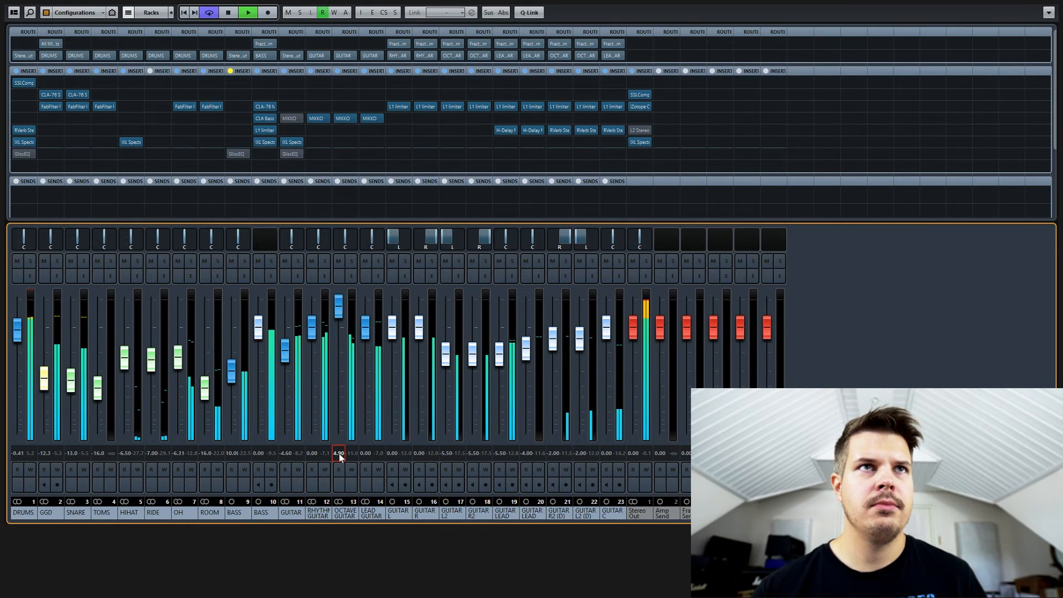
scroll(339, 453, "down", 2)
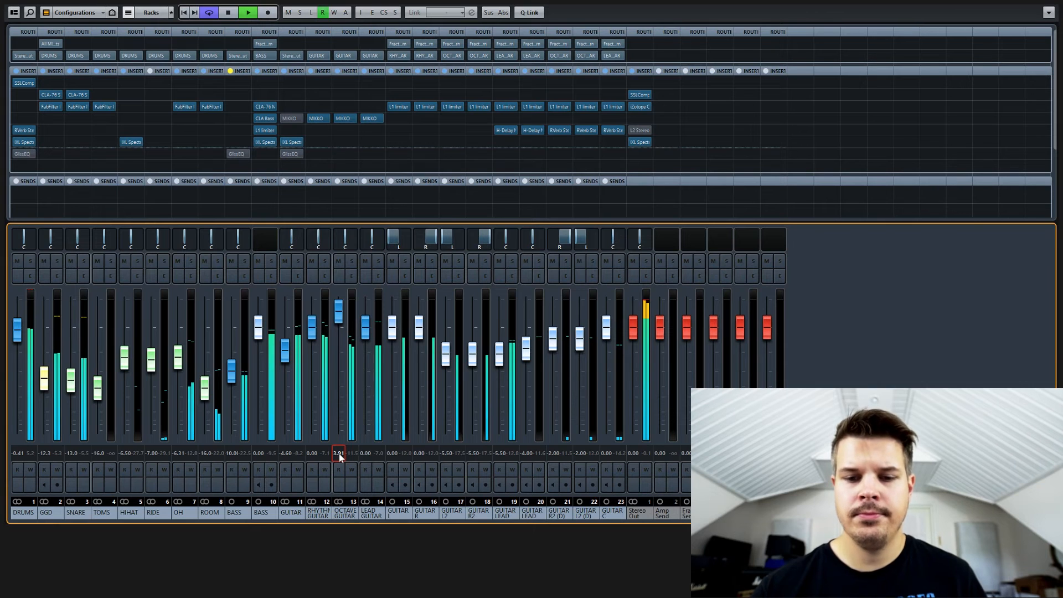
scroll(339, 453, "down", 1)
scroll(339, 453, "down", 1)
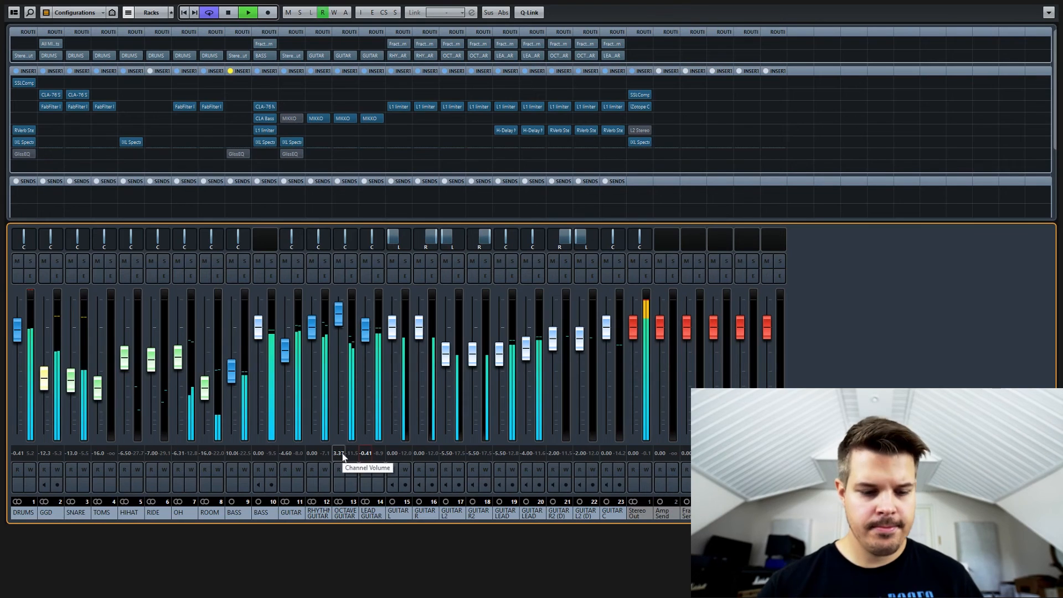
- Return to the project window and turn off cycle playback so the song plays past the loop range
key("F3")
left_click(316, 12)
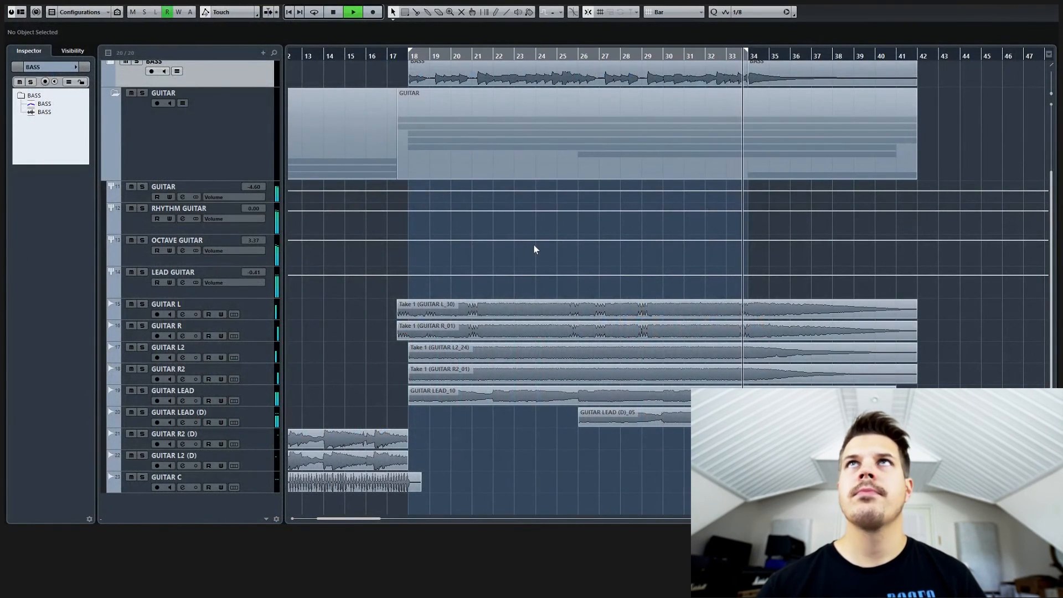